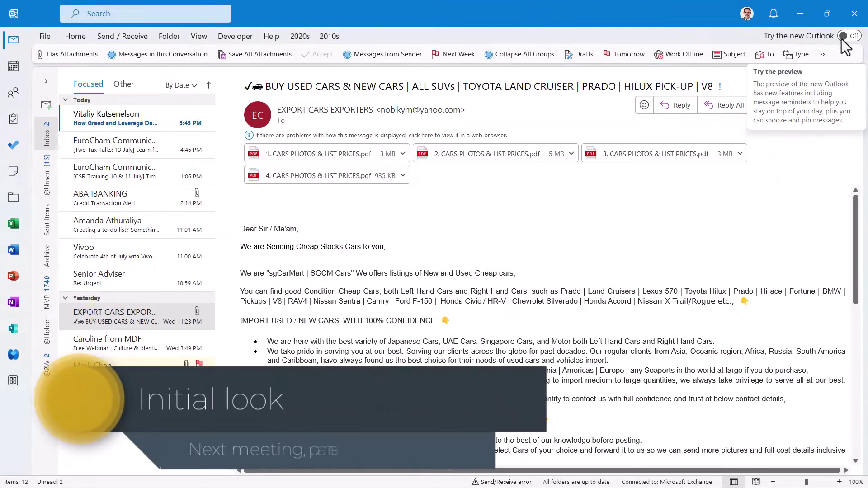
- Switch to the new Outlook preview, close the Calendar/To Do pane, and briefly view More apps
left_click(842, 38)
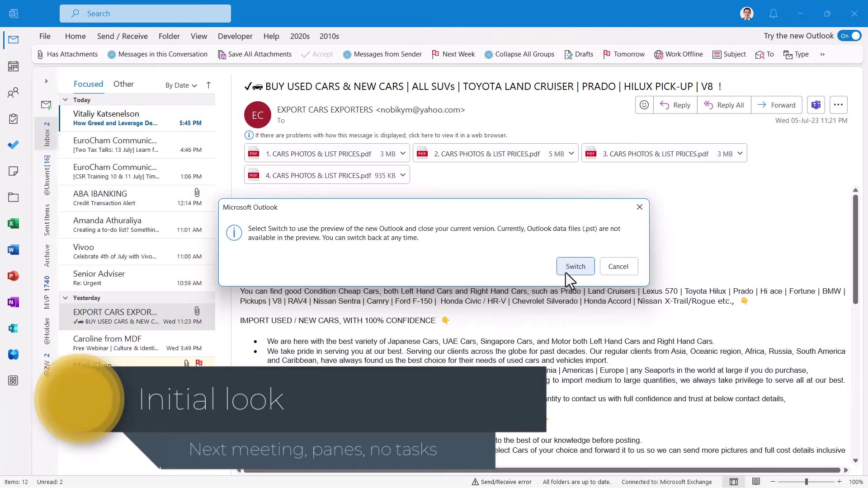
left_click(566, 271)
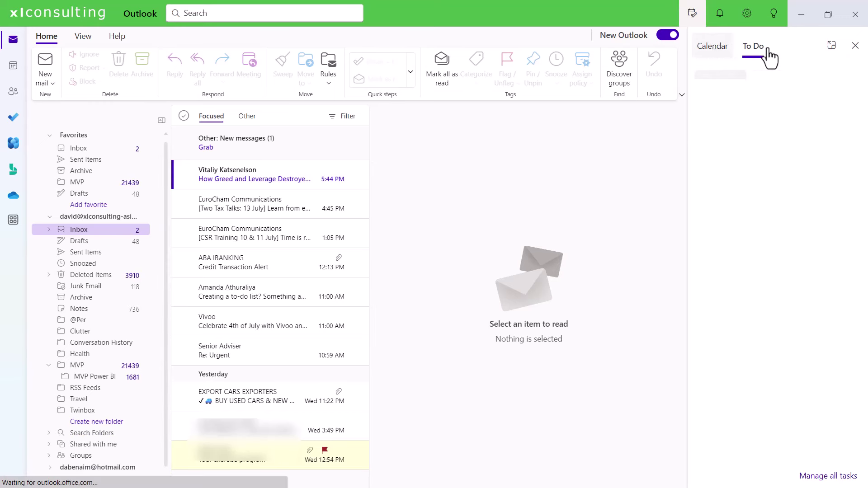
left_click(856, 46)
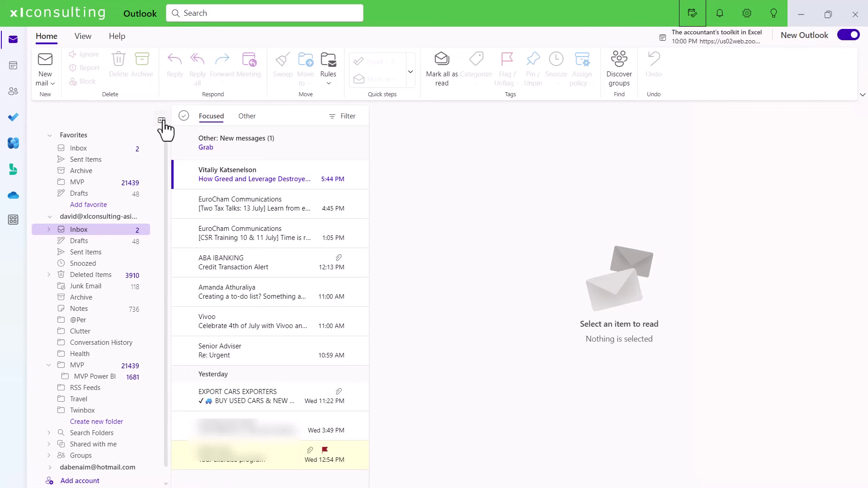
left_click(13, 219)
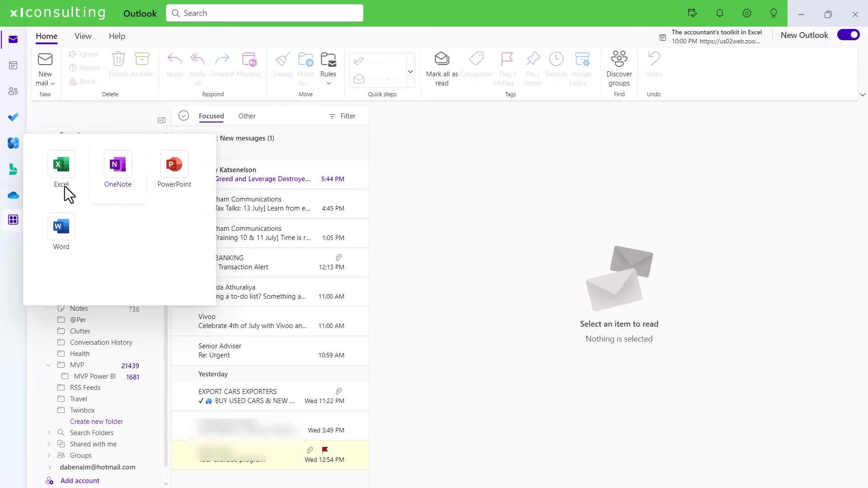
left_click(483, 209)
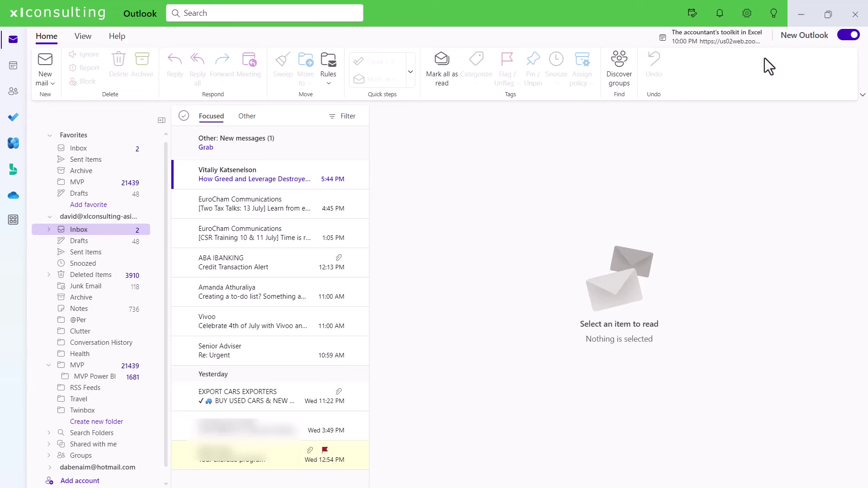
left_click(774, 14)
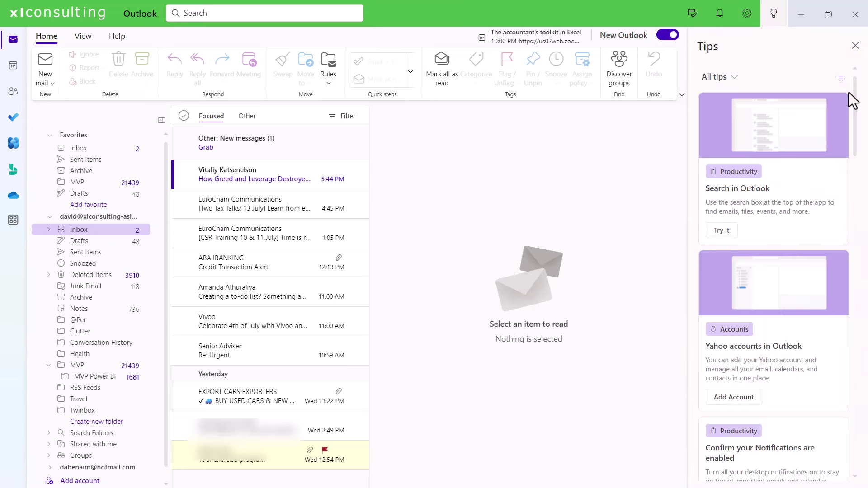
left_click(747, 14)
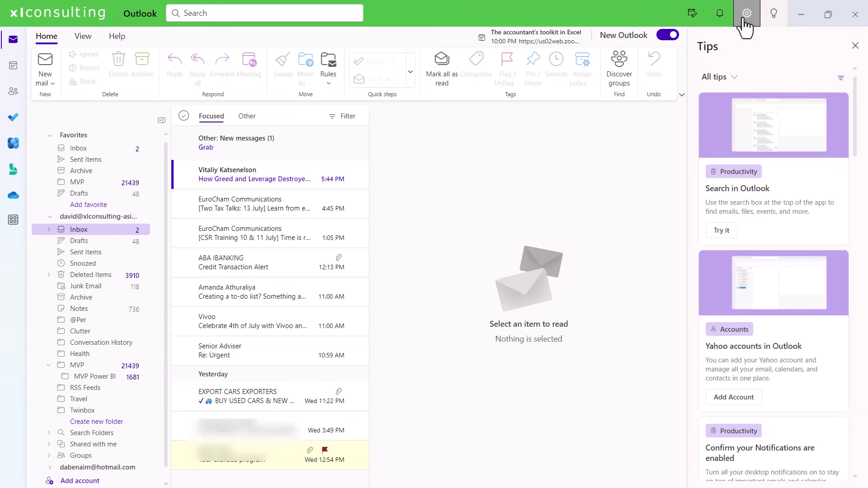
left_click(720, 23)
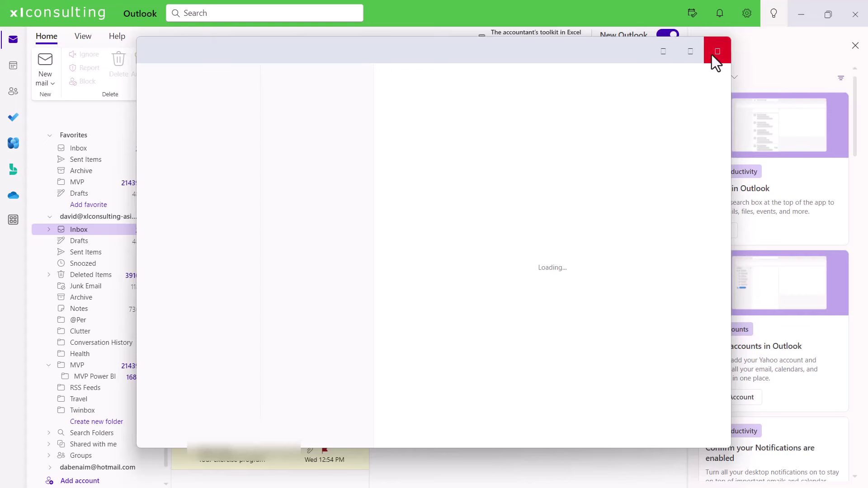
left_click(712, 54)
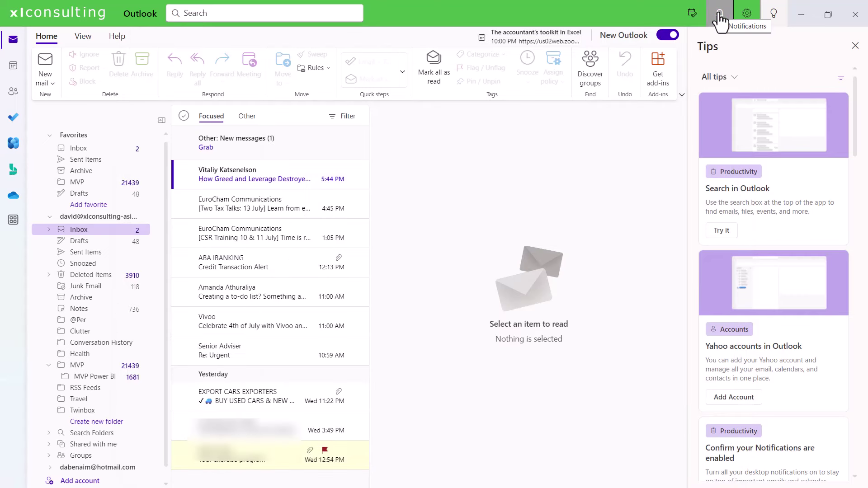
left_click(720, 19)
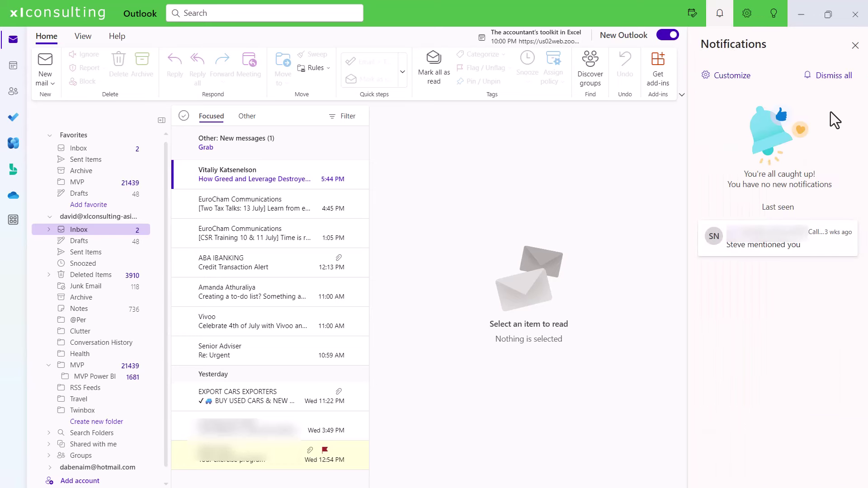
left_click(855, 45)
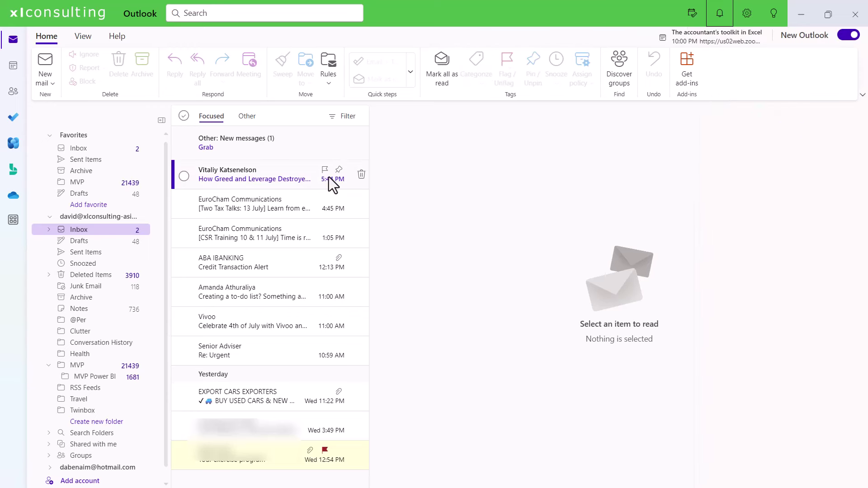
- Give the Vivoo 4th of July message a Heart reaction
left_click(261, 325)
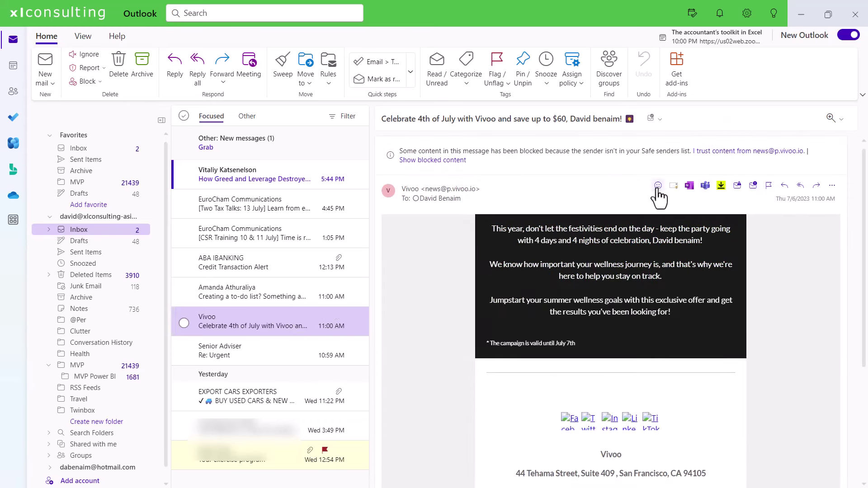
mouse_move(656, 190)
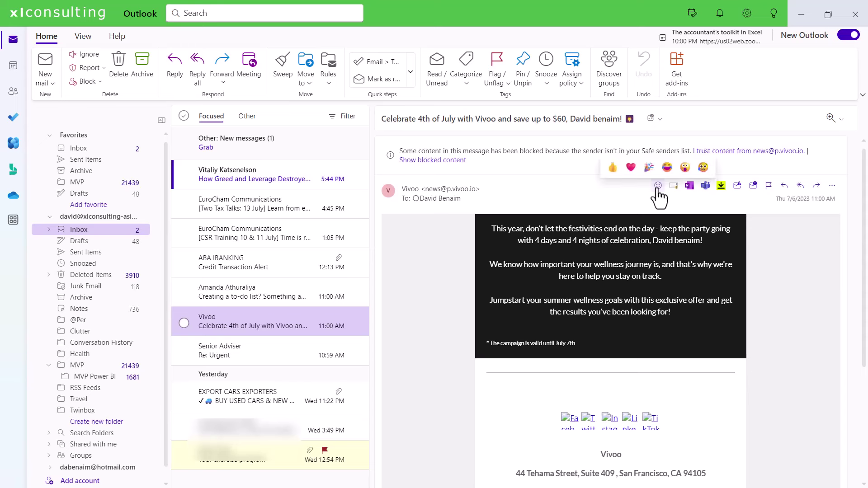
left_click(631, 168)
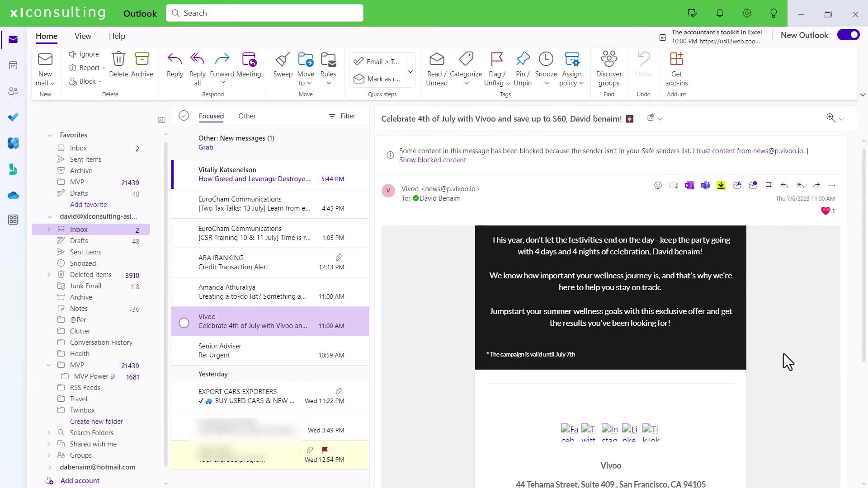
- Pin the Vivoo and Re: Urgent messages, then snooze Re: Urgent until Tomorrow
left_click(523, 70)
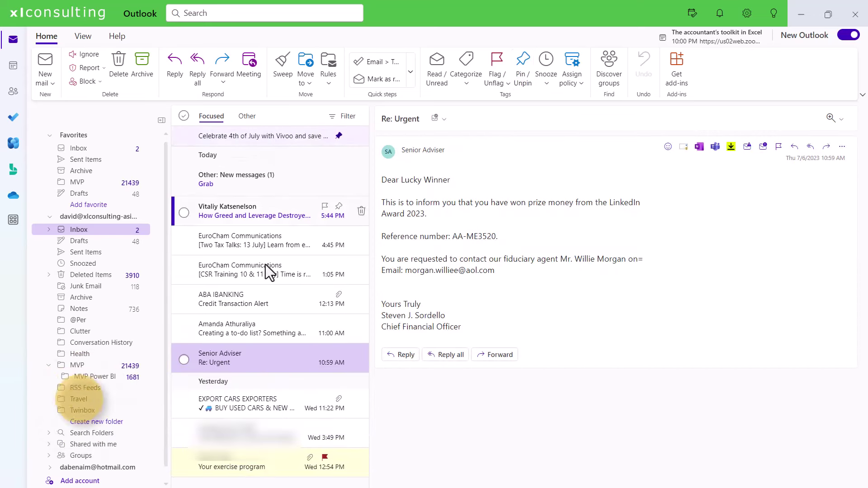
left_click(521, 70)
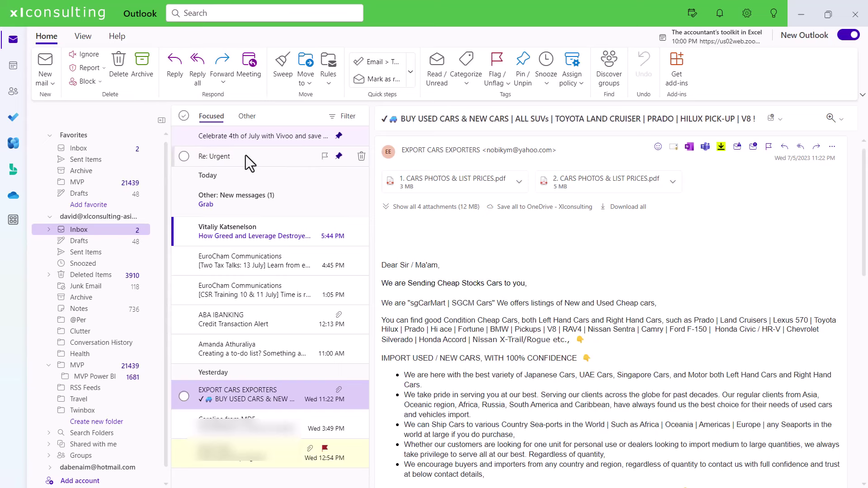
left_click(271, 159)
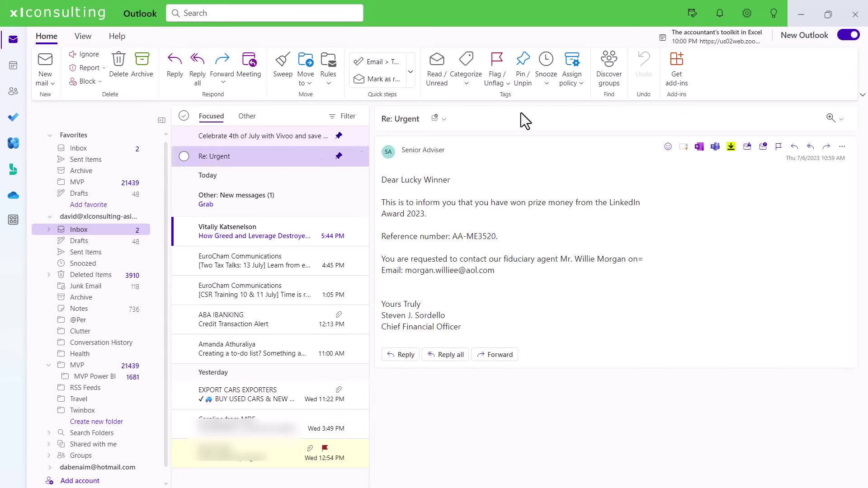
left_click(547, 76)
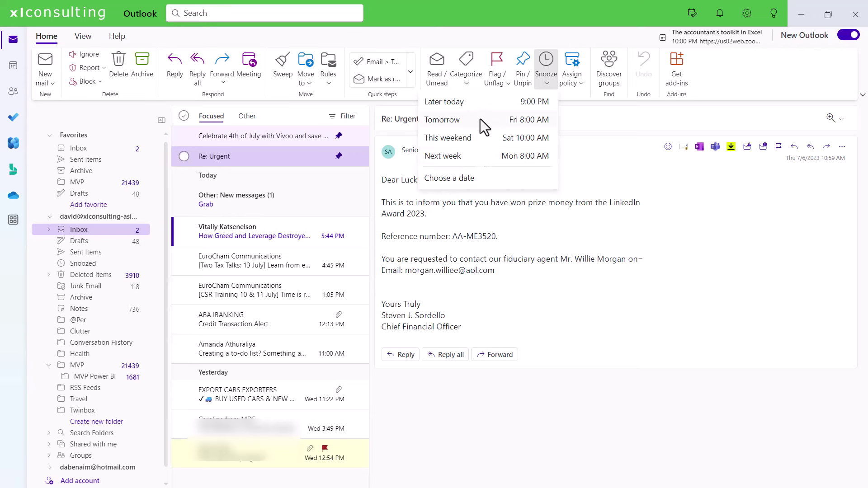
left_click(450, 121)
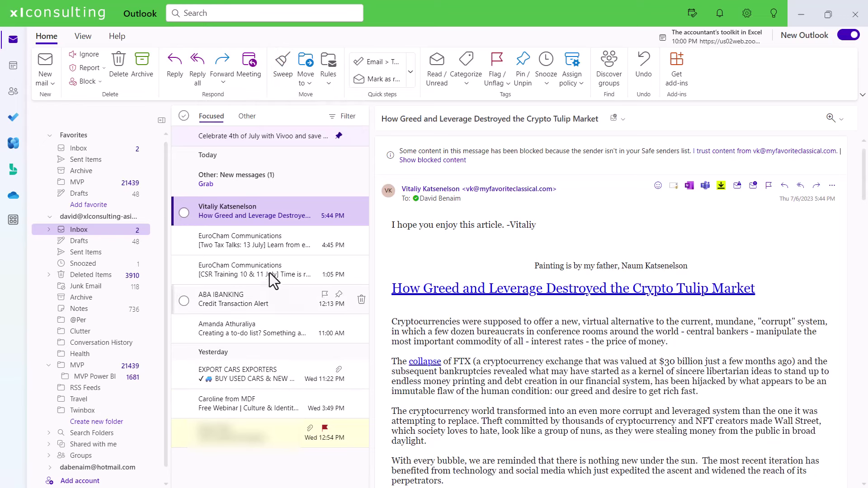
- In the Other list, sweep Grab e-receipts to keep the latest and move older ones to Archive
left_click(254, 176)
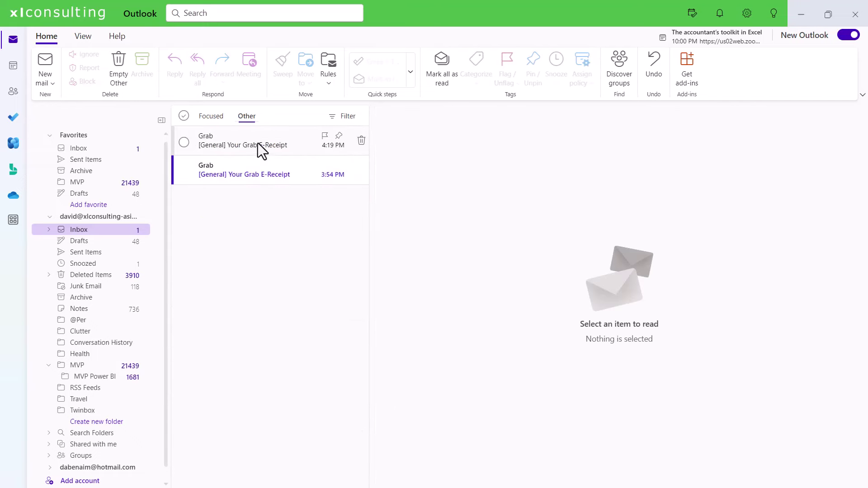
left_click(258, 143)
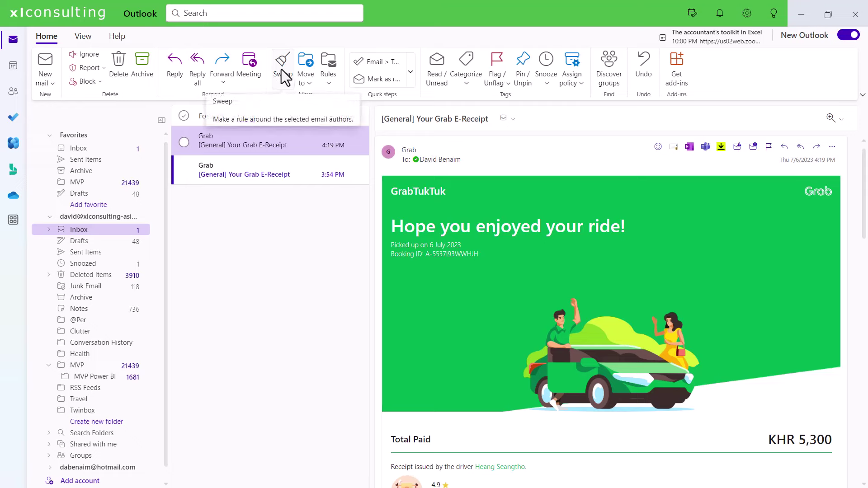
left_click(283, 72)
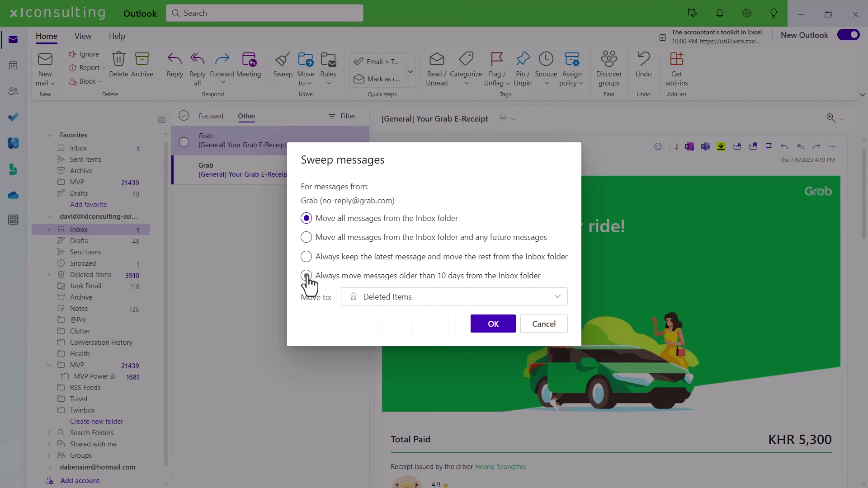
left_click(306, 256)
left_click(510, 304)
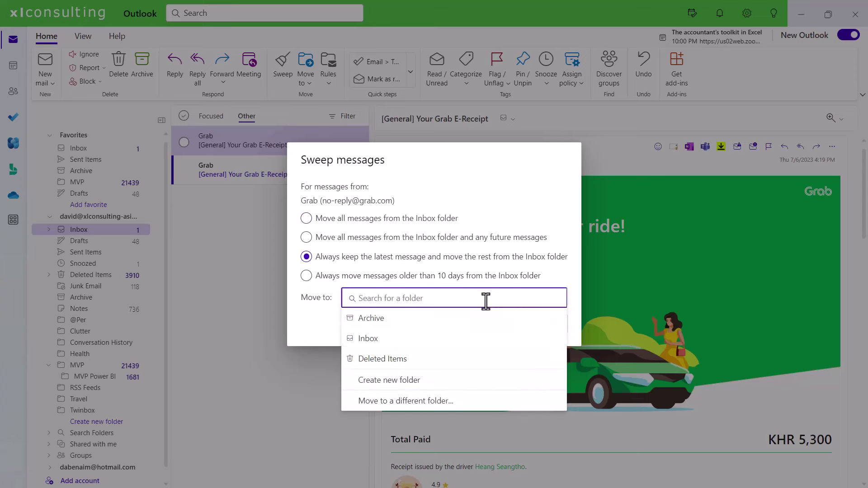
left_click(390, 320)
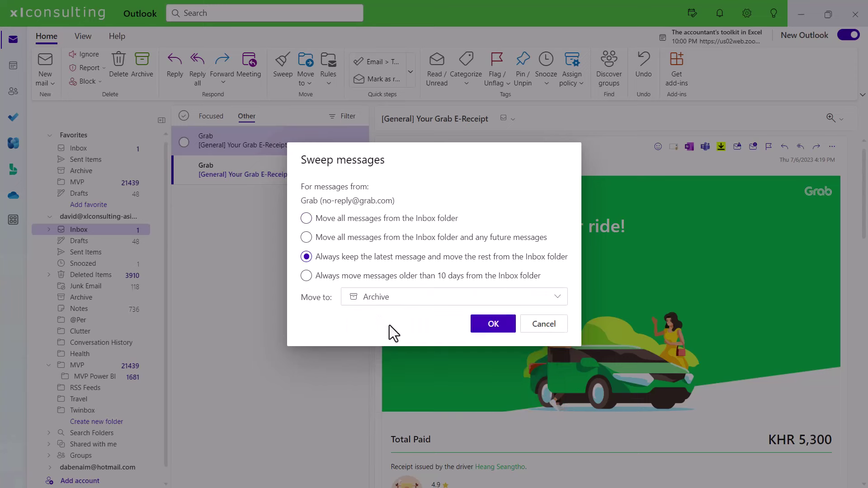
left_click(476, 328)
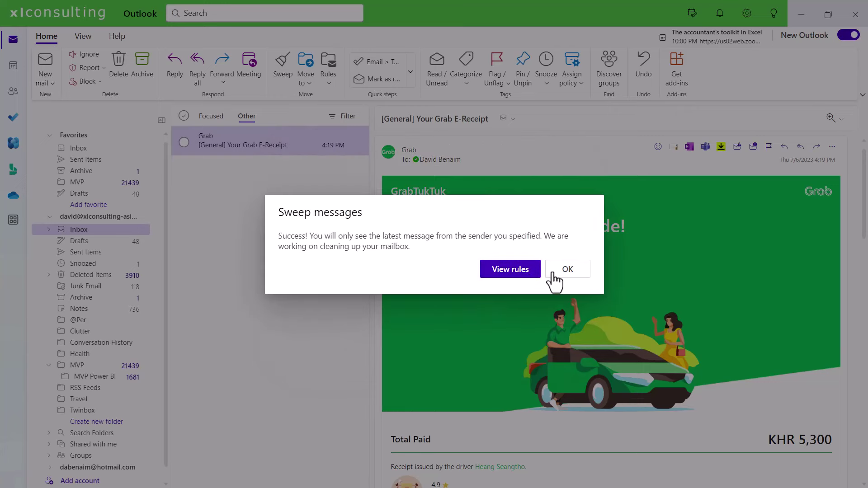
left_click(561, 273)
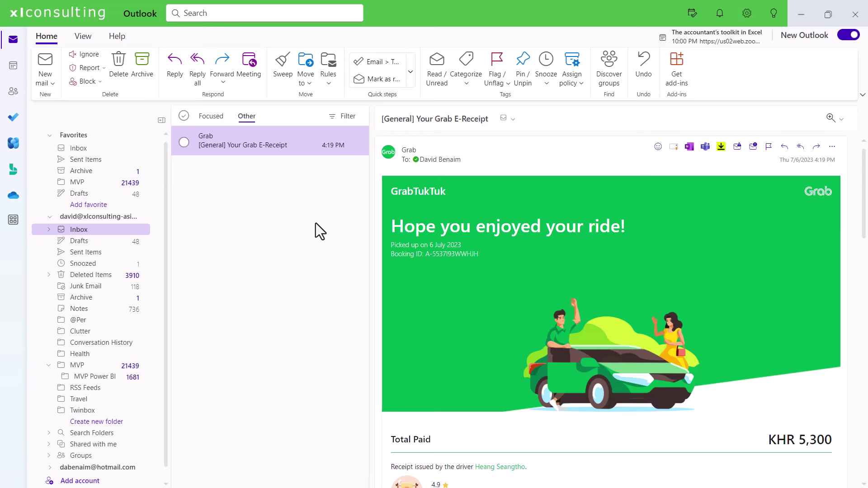
- Return to Focused messages and open Settings to browse the Mail Layout options
left_click(211, 116)
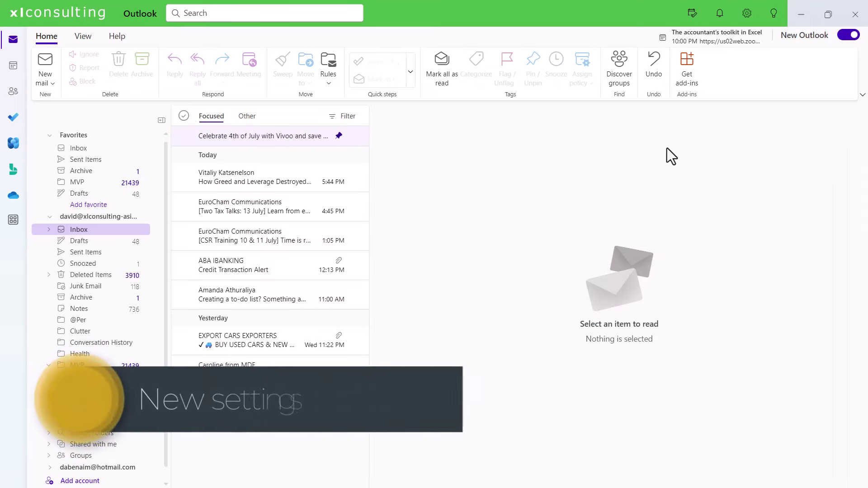
left_click(746, 20)
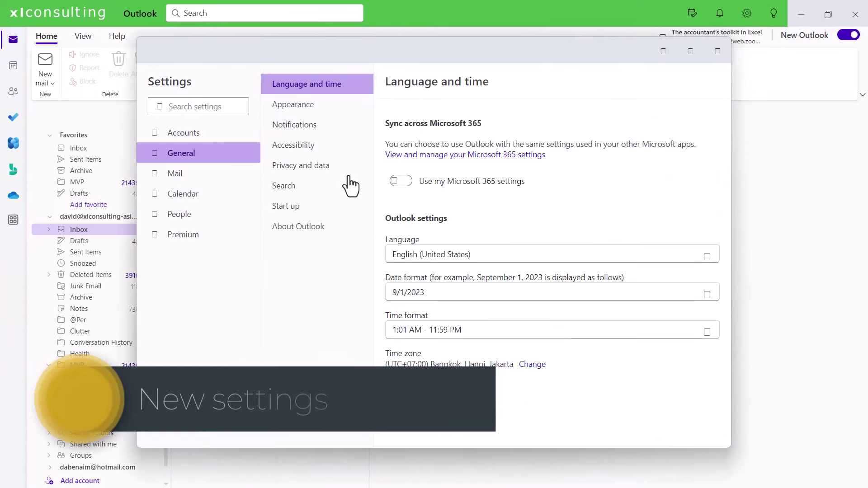
left_click(202, 175)
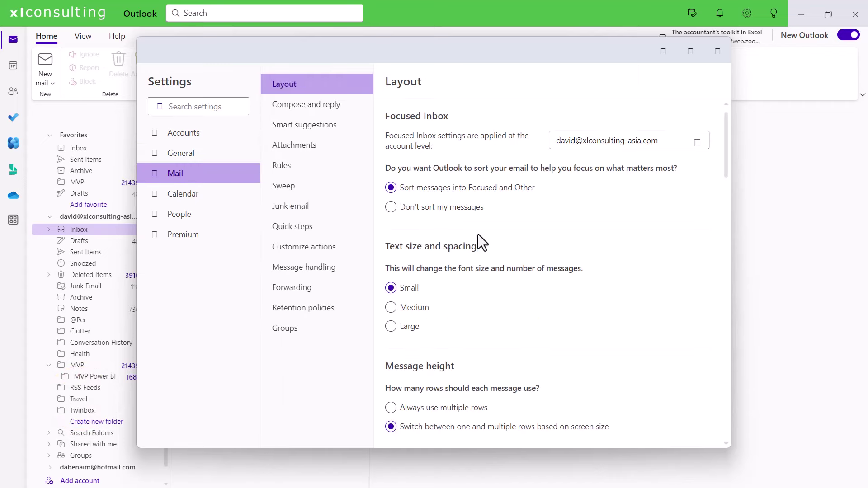
scroll(508, 281, "down", 8)
scroll(507, 282, "down", 10)
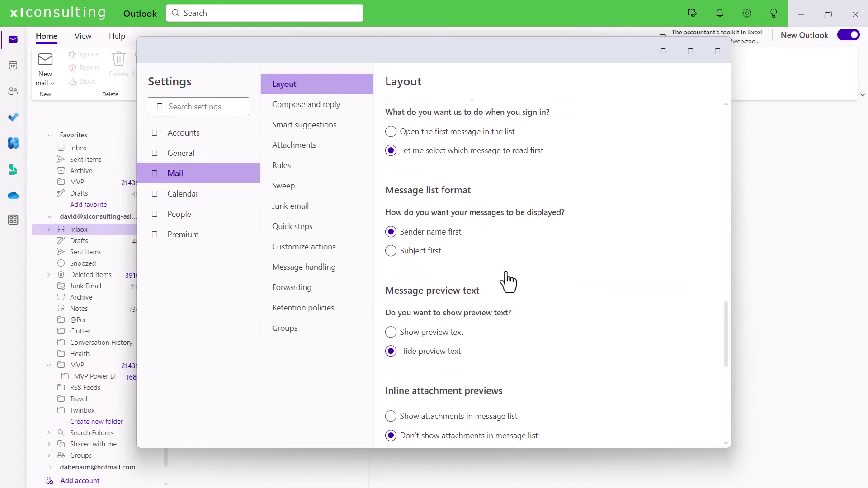
scroll(438, 282, "down", 5)
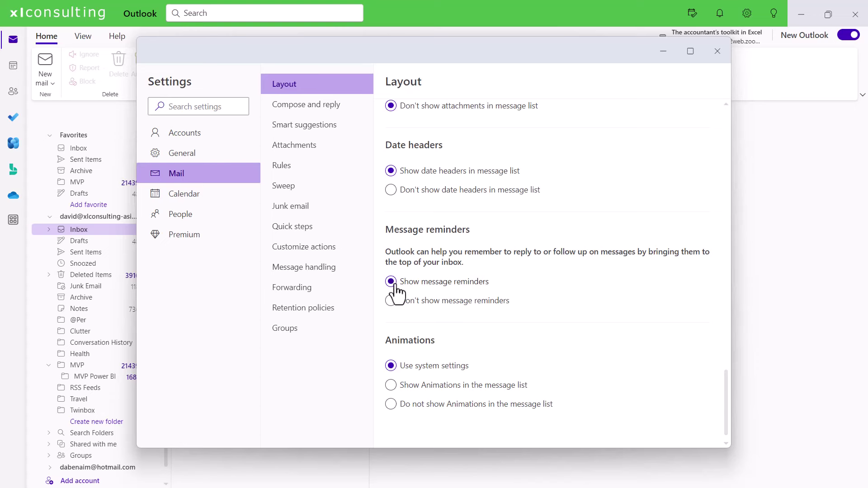
scroll(583, 256, "up", 15)
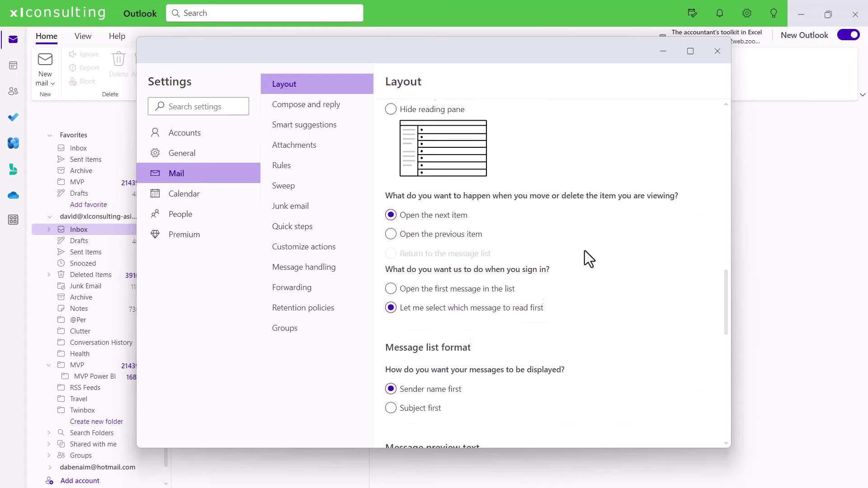
scroll(549, 373, "up", 5)
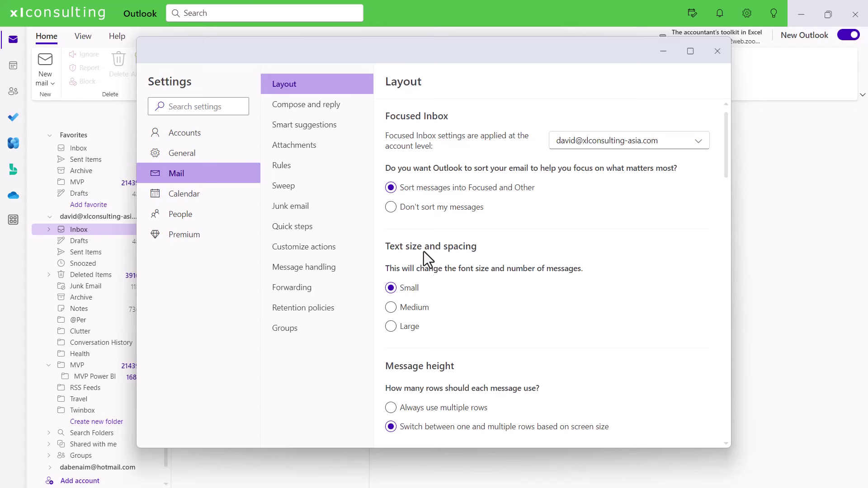
- In Customize actions, toggle Report Message off and back on, then move the Settings window right
left_click(305, 247)
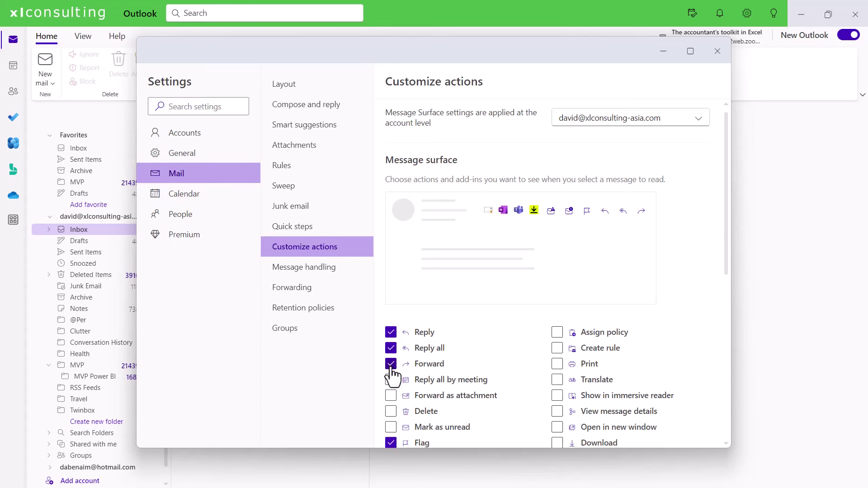
scroll(522, 371, "down", 5)
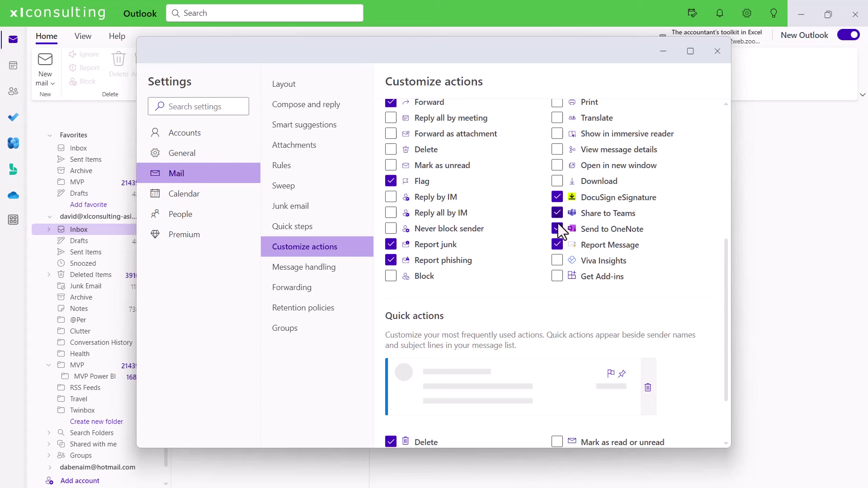
left_click(555, 244)
left_click(556, 242)
left_click_drag(622, 50, 736, 51)
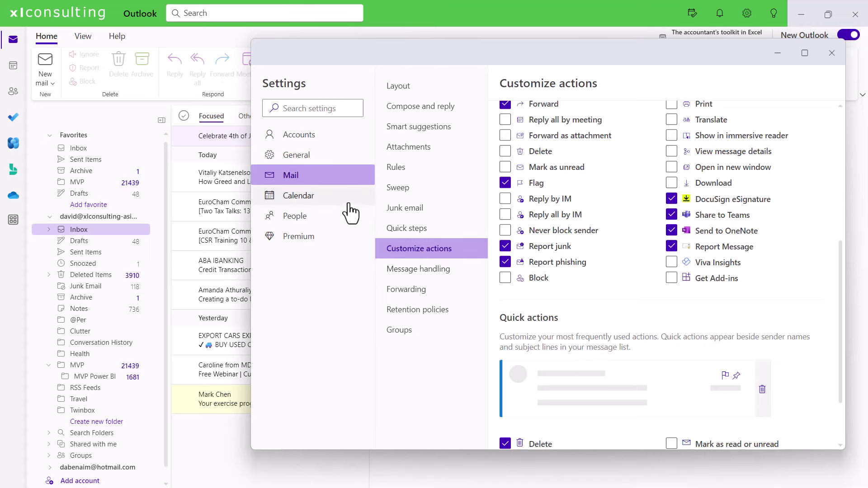
- From Calendar's Shared calendars settings, open the published HTML calendar page showing July 2023
left_click(329, 204)
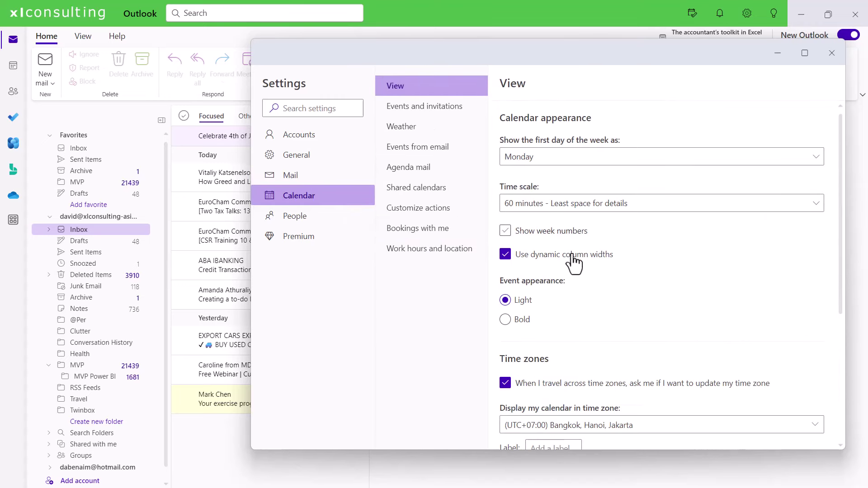
left_click(424, 231)
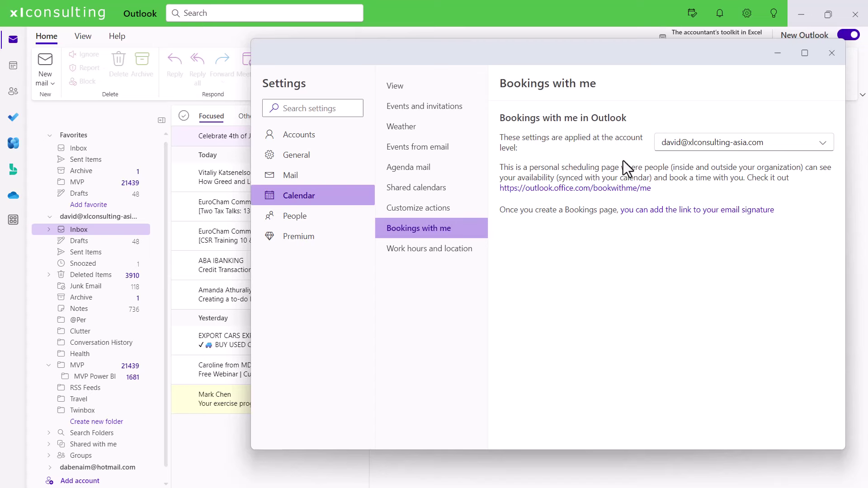
left_click(420, 198)
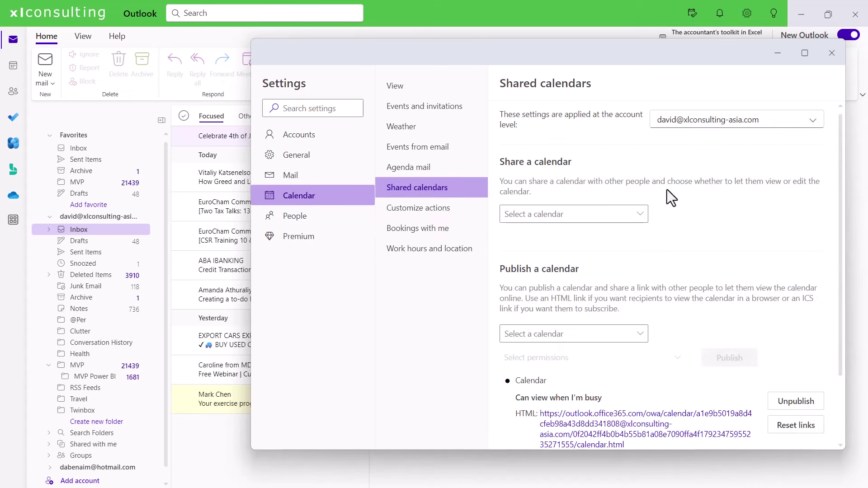
mouse_move(588, 426)
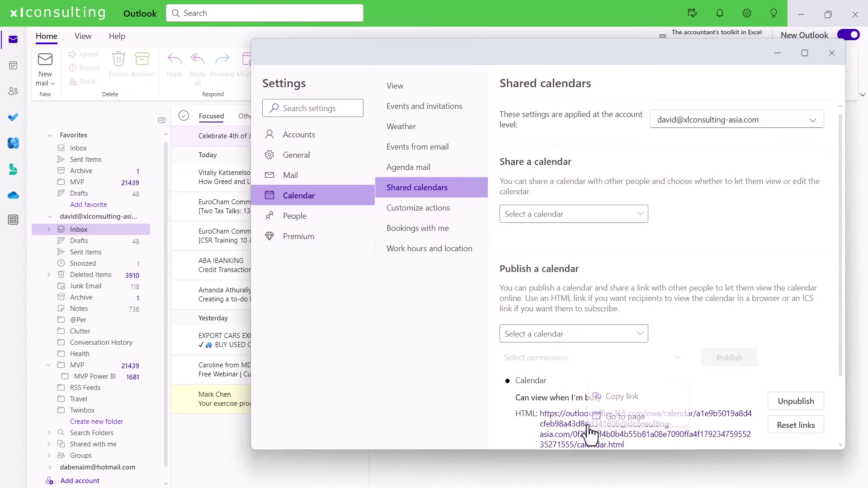
left_click(626, 414)
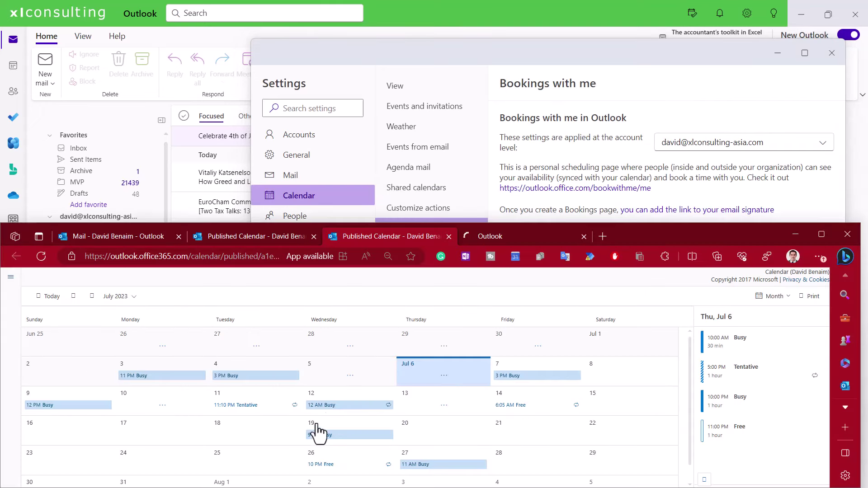
scroll(336, 405, "down", 1)
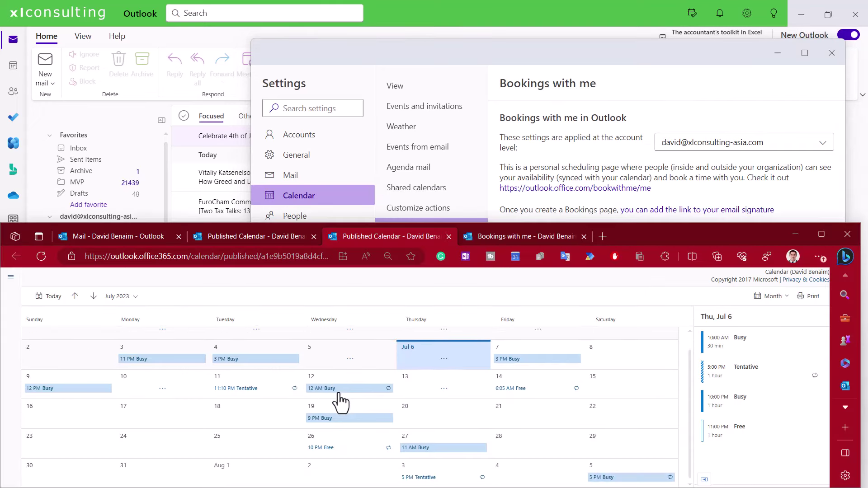
scroll(346, 414, "up", 2)
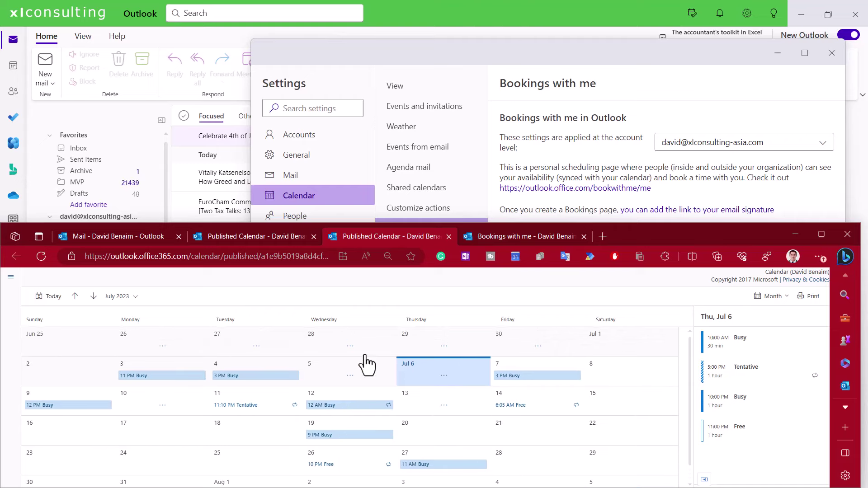
- Try July 12, July 24, August 1 and September 6 on Bookings with me, then close that tab
left_click(505, 234)
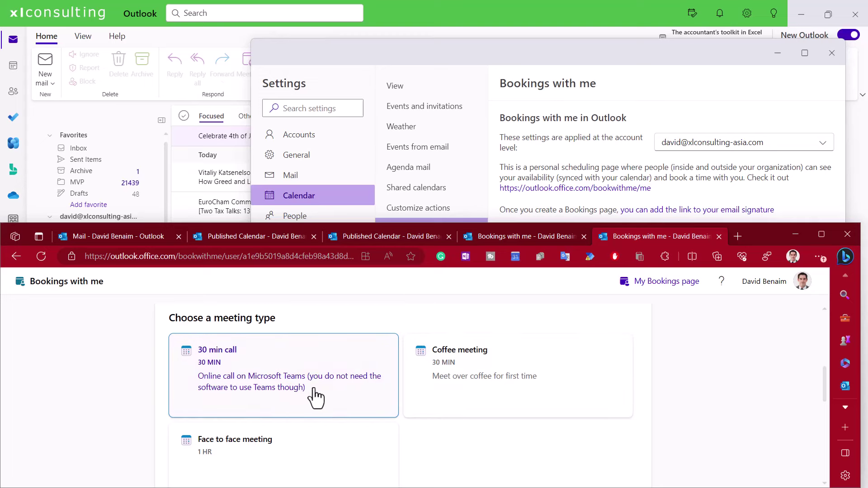
scroll(398, 413, "down", 3)
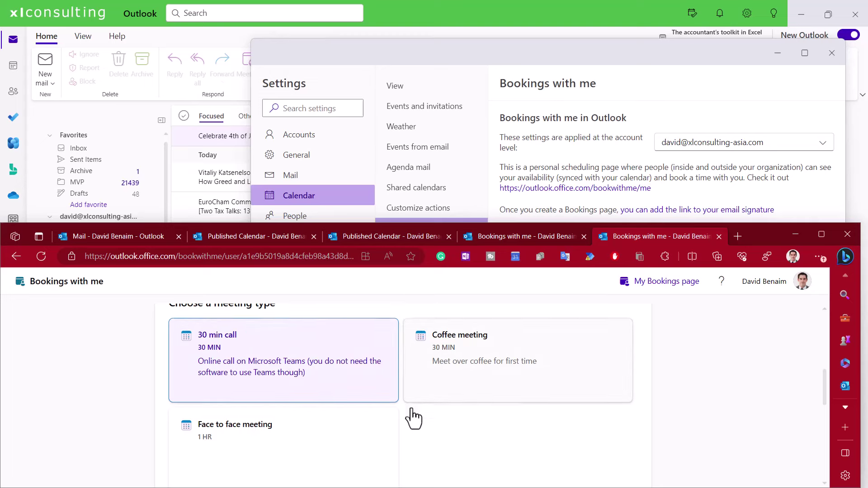
scroll(452, 420, "down", 3)
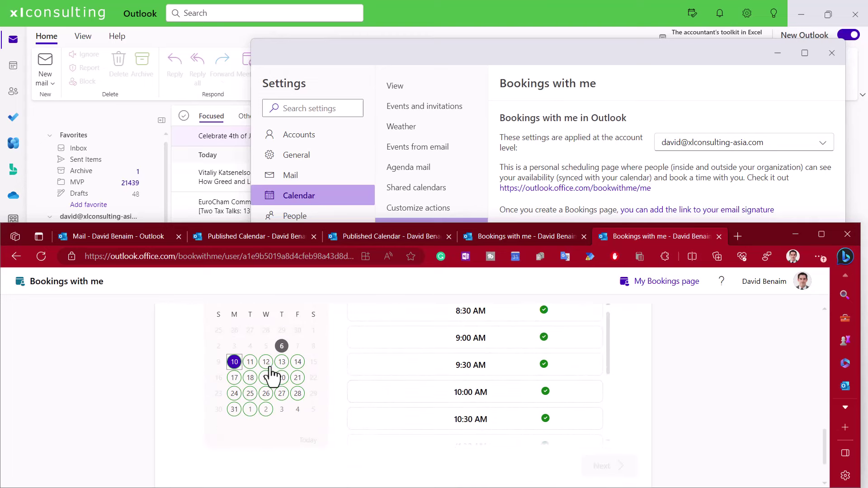
left_click(266, 362)
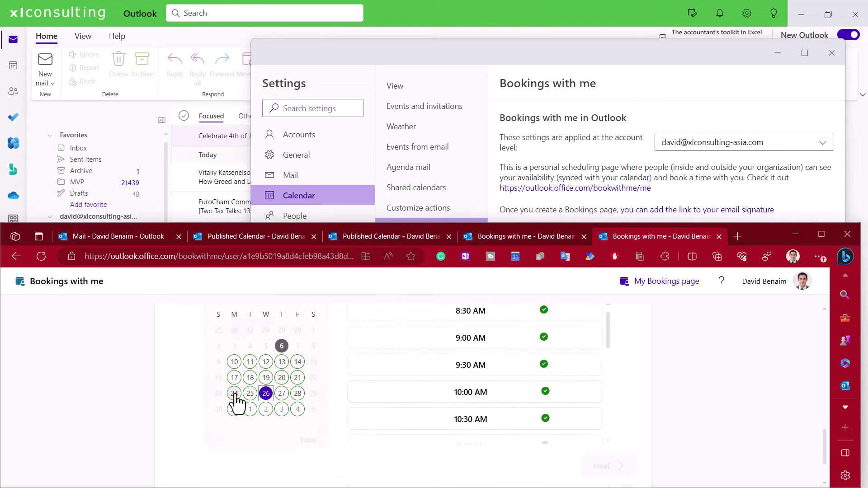
left_click(234, 393)
left_click(248, 410)
left_click(268, 409)
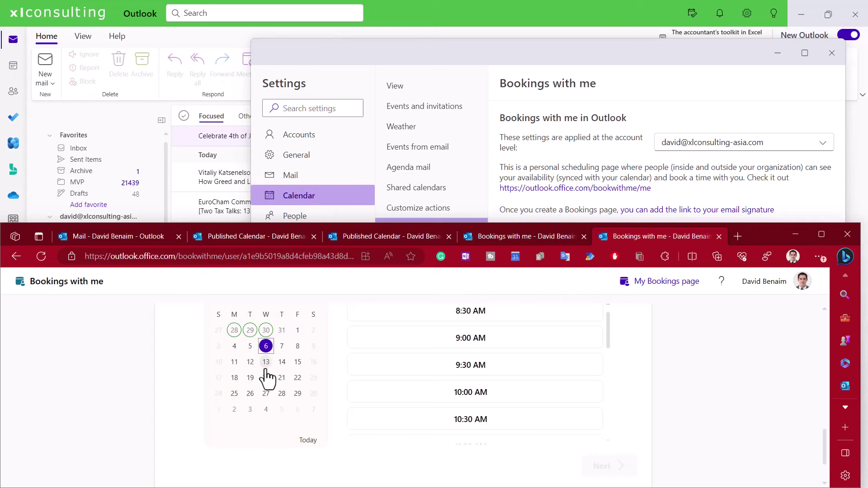
scroll(516, 377, "up", 3)
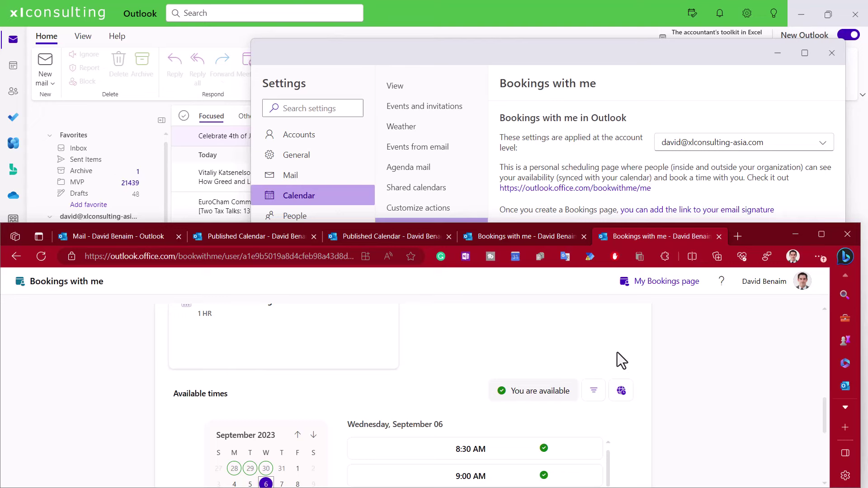
left_click(719, 236)
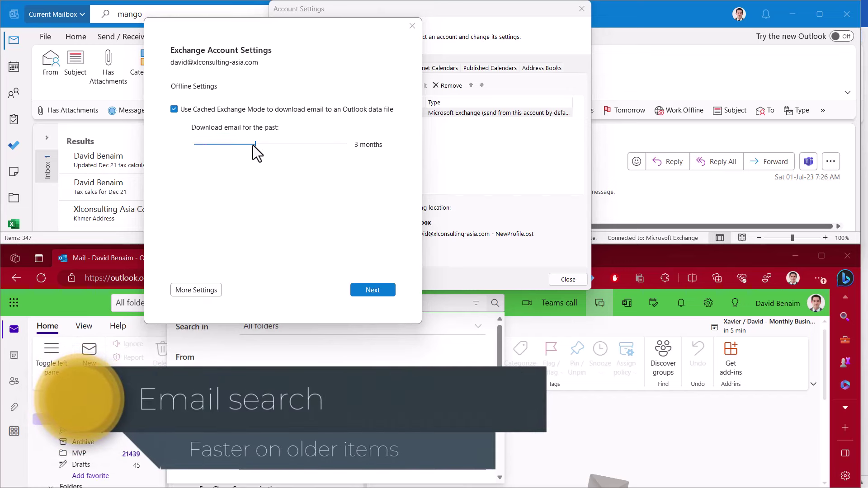
- Close Exchange Account Settings, leaving Cached Exchange Mode at 3 months of email
mouse_move(256, 151)
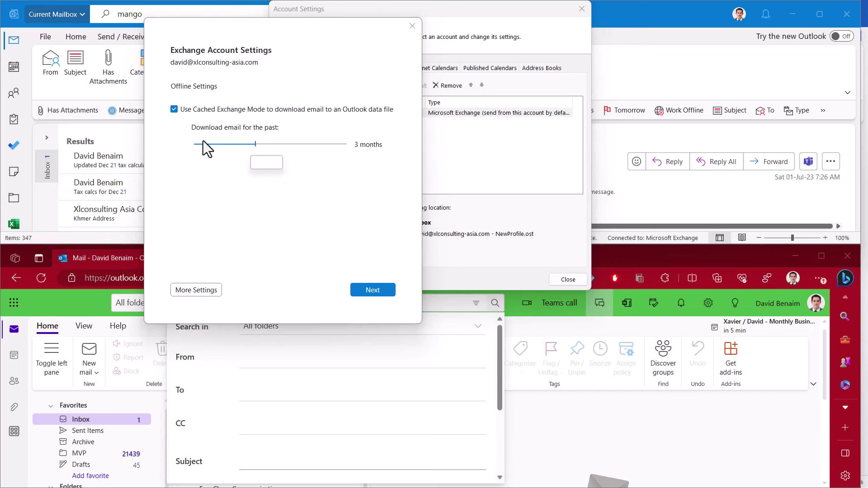
left_click(413, 26)
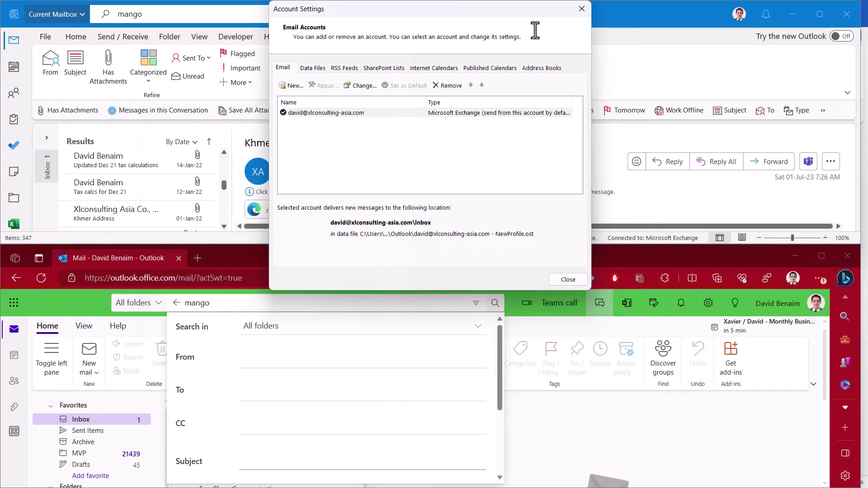
- Close Account Settings and toggle the web search filter panel off and back on
left_click(581, 10)
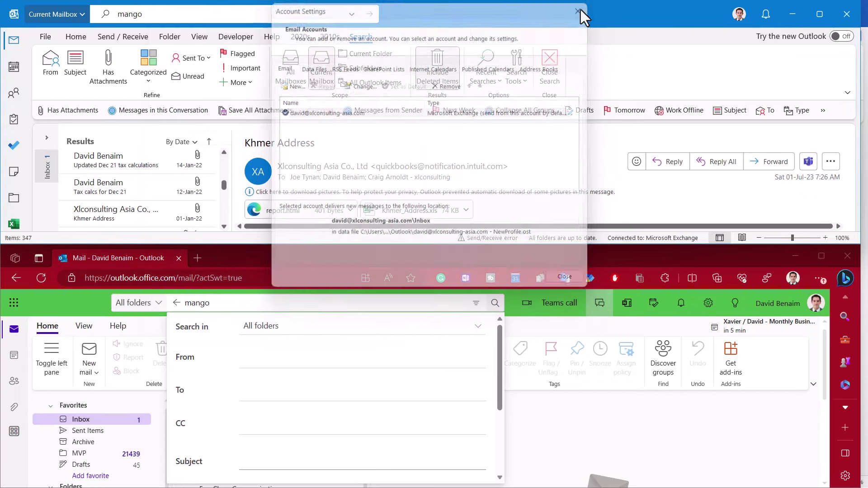
scroll(432, 375, "down", 2)
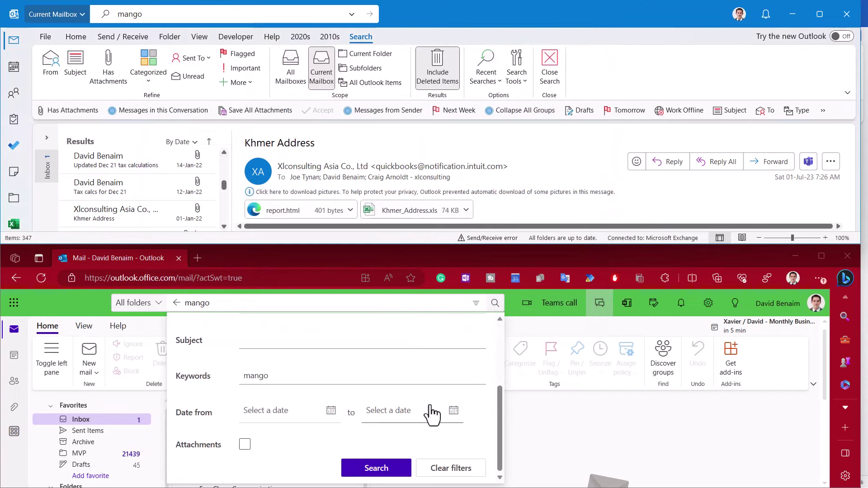
scroll(430, 412, "up", 3)
scroll(428, 403, "down", 3)
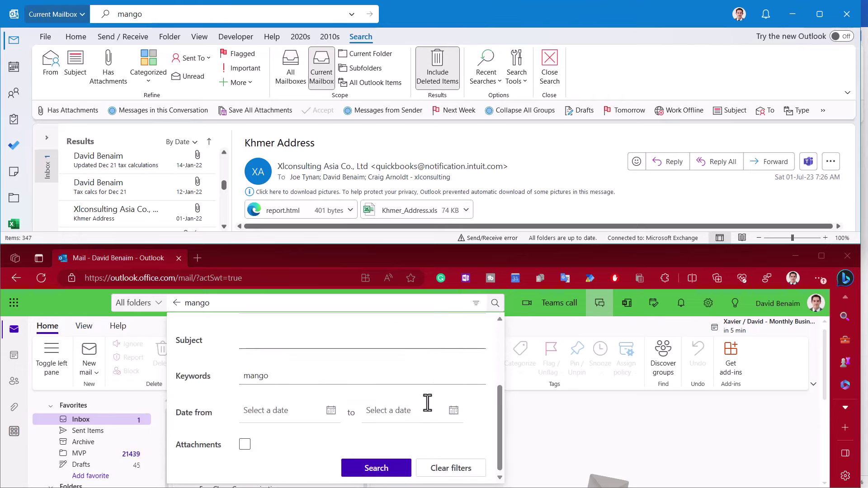
left_click(475, 307)
left_click(476, 307)
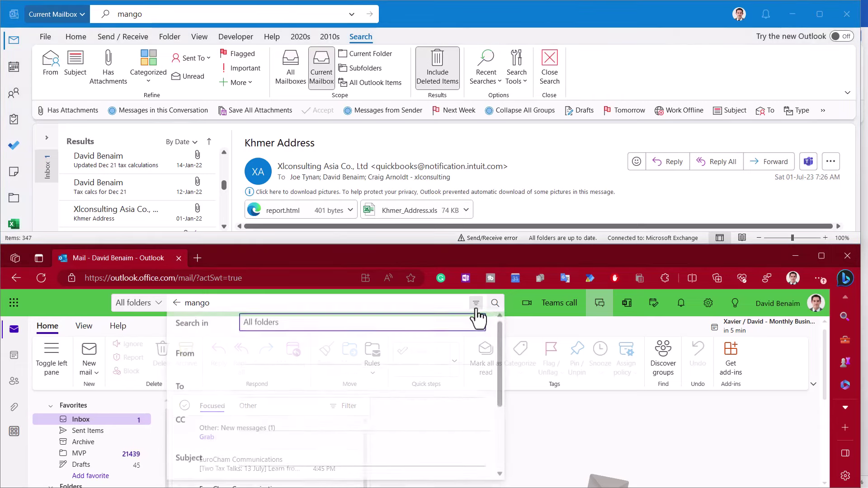
- Compare the 'mango' search suggestions in web and desktop Outlook, then dismiss them
left_click(344, 306)
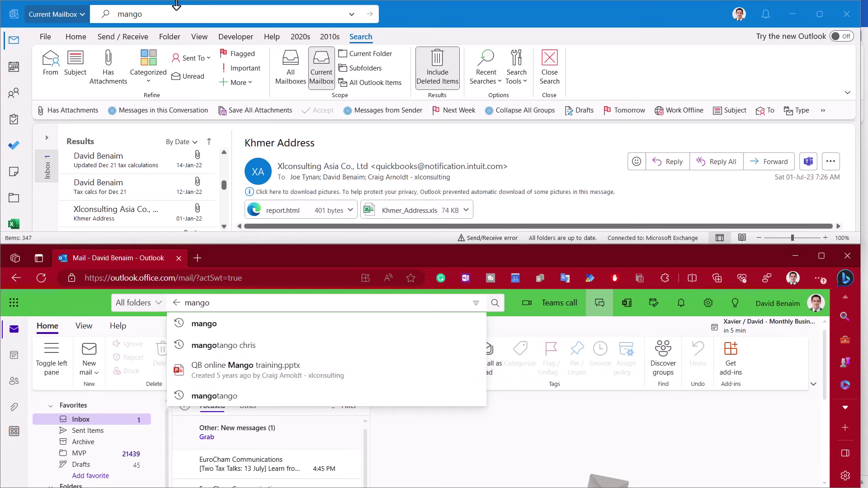
left_click(198, 14)
left_click(198, 13)
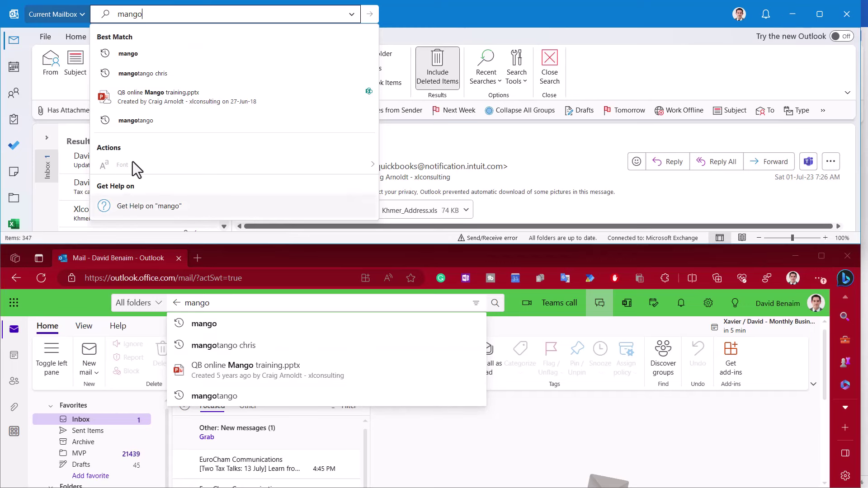
left_click(404, 12)
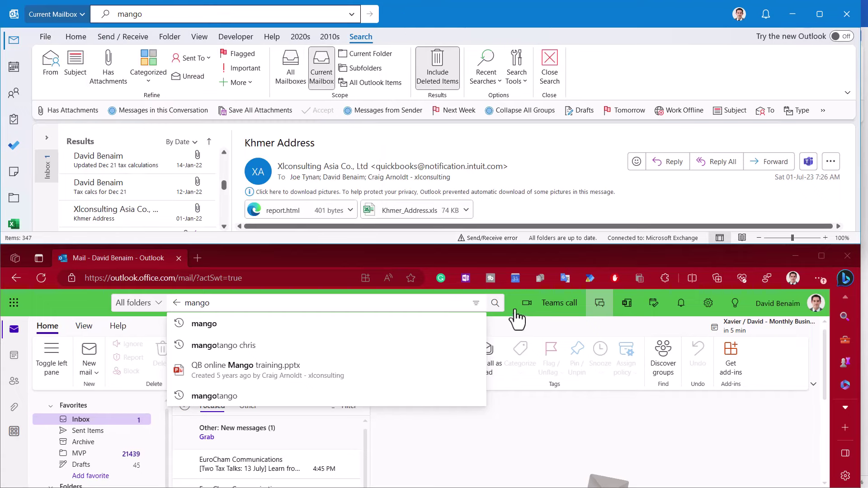
left_click(94, 307)
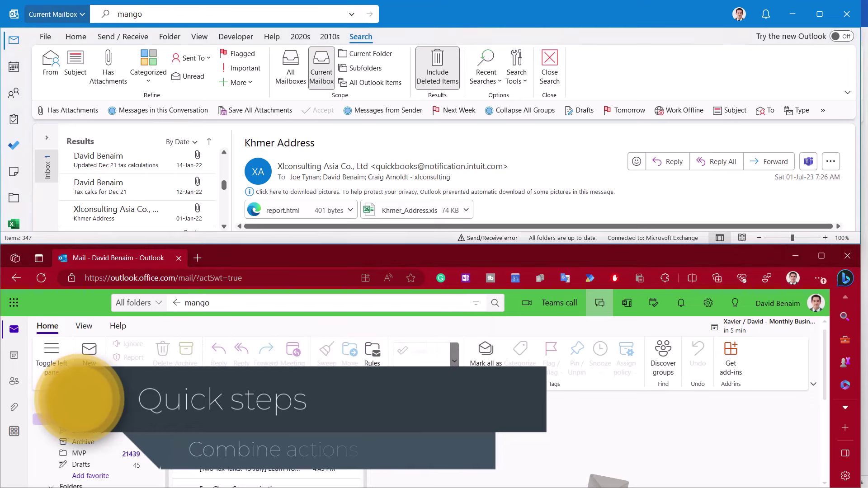
- Show desktop Outlook's Home tab, then open web Outlook's Manage quick steps page listing Email > Task
left_click(78, 40)
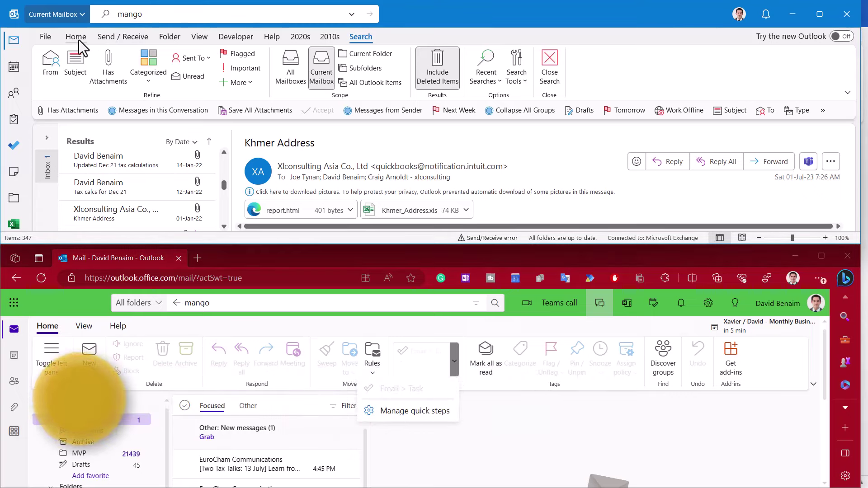
left_click(78, 40)
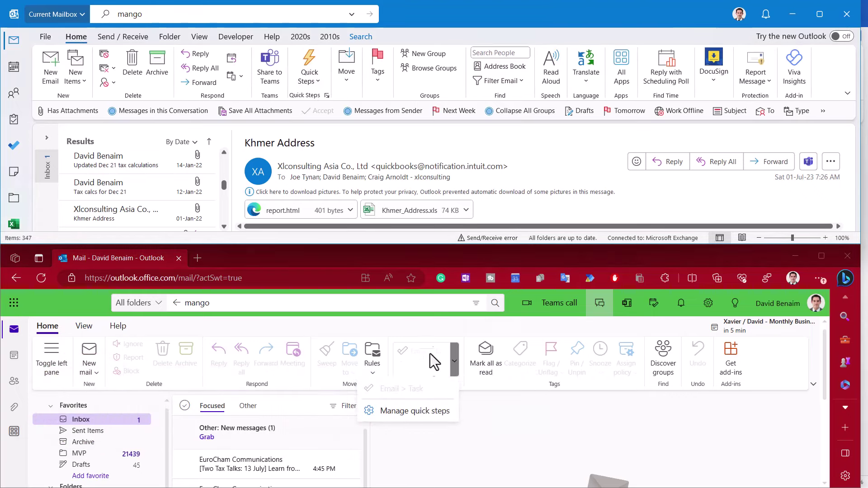
left_click(411, 417)
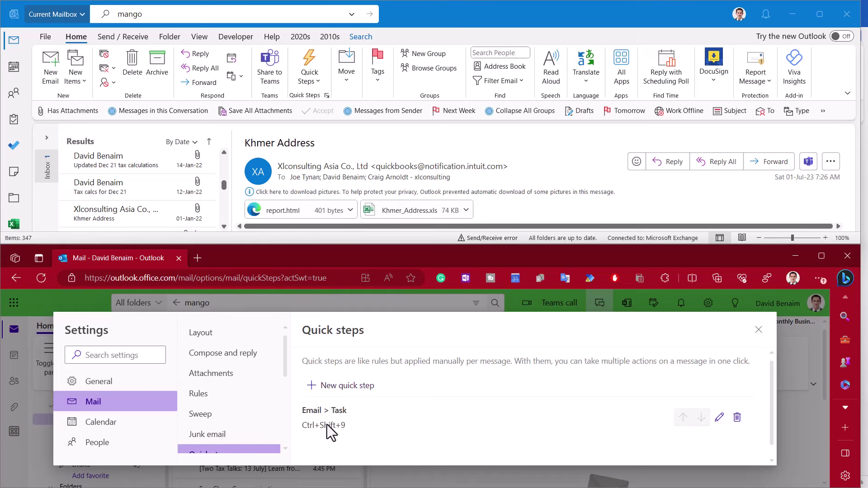
- Start a new quick step and name it 'Mark as read and file'
left_click(353, 387)
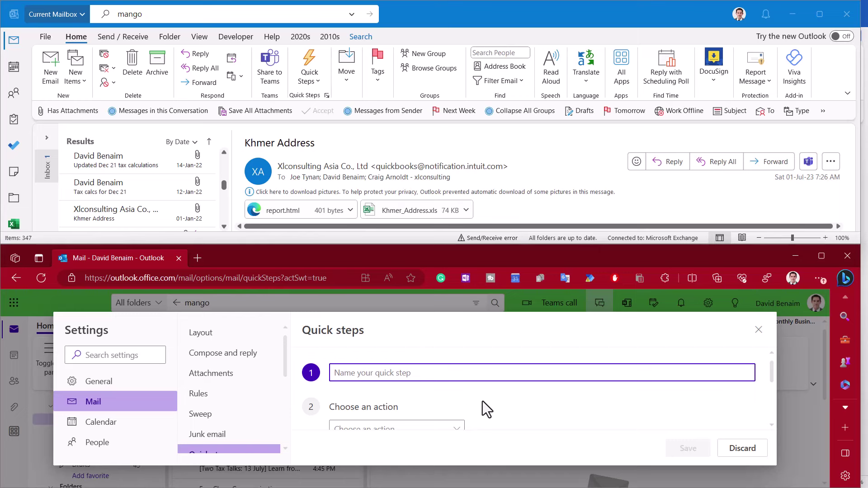
type("Mark as read anf")
key("BackSpace")
type("d file")
- Add the Mark as read and Move to Archive actions, then save the quick step
scroll(487, 405, "down", 3)
left_click(458, 369)
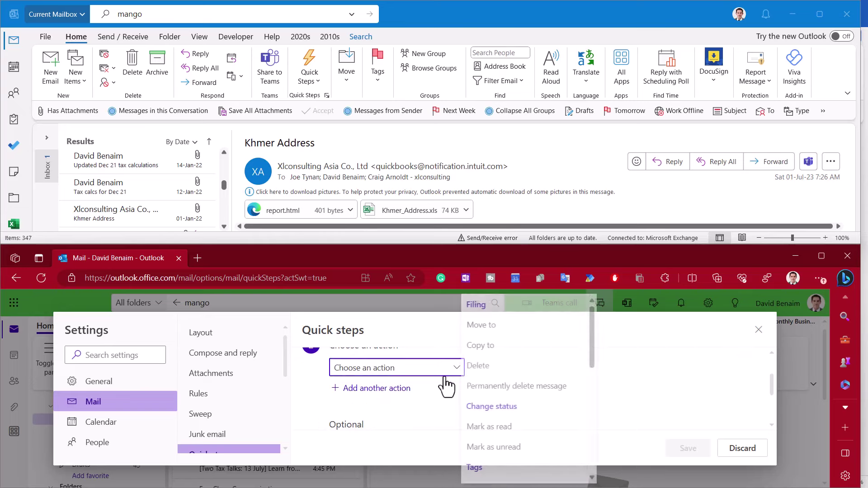
left_click(552, 434)
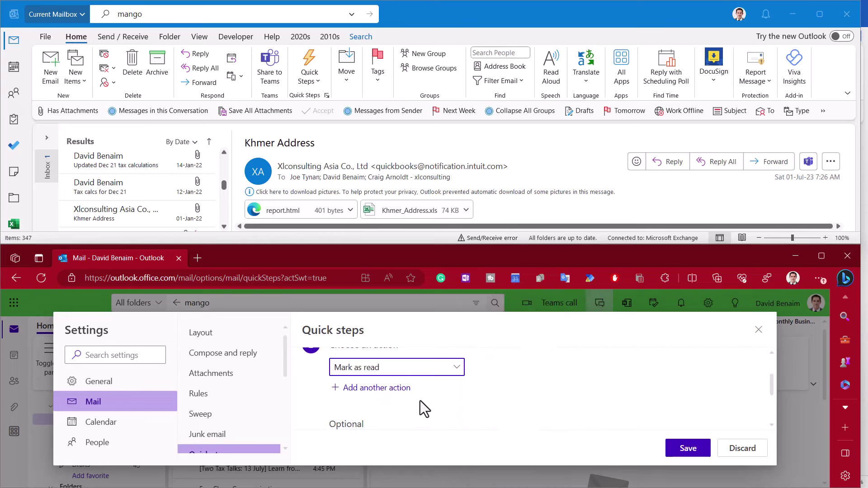
left_click(407, 389)
left_click(458, 394)
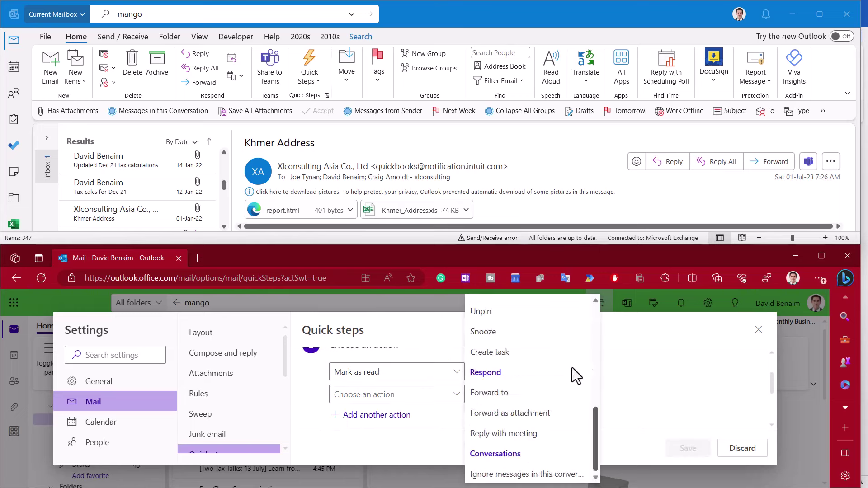
scroll(543, 361, "up", 5)
left_click(520, 331)
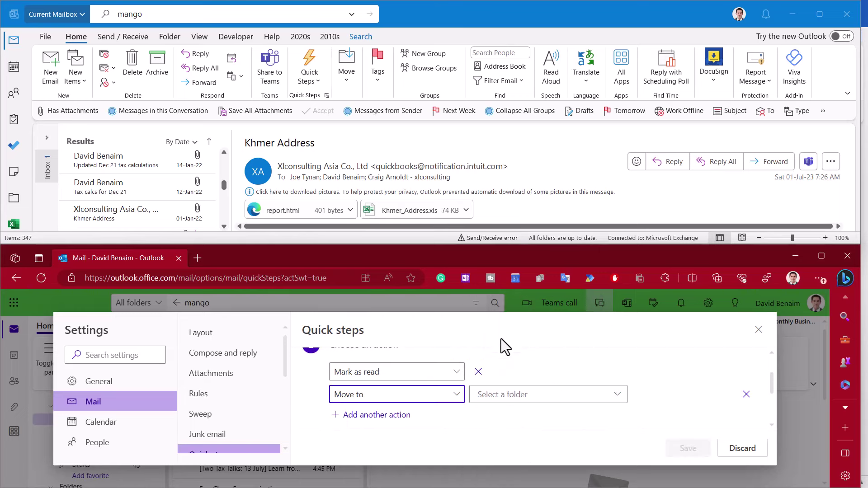
left_click(545, 395)
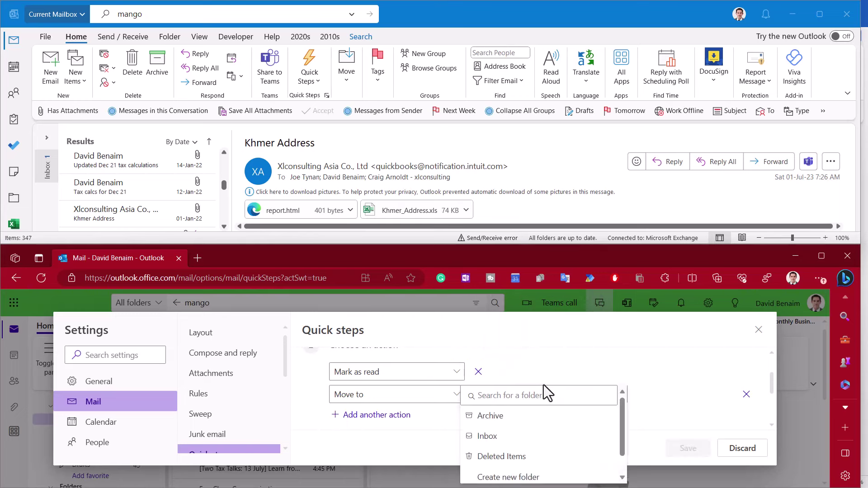
left_click(532, 418)
scroll(402, 393, "up", 2)
left_click(687, 449)
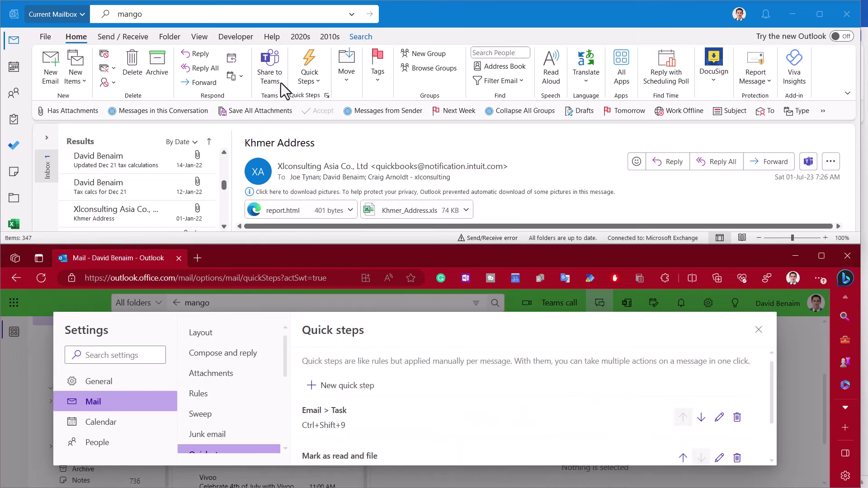
- List the desktop Quick Steps, then open and close the desktop folder flyout
left_click(310, 75)
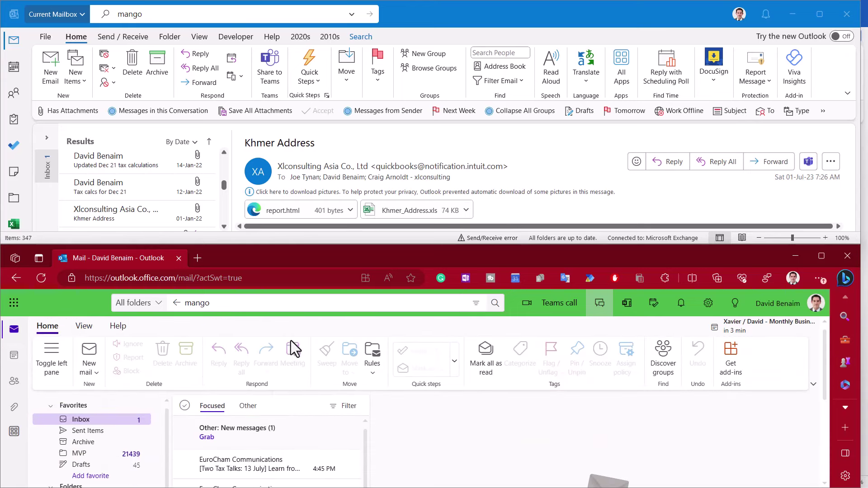
left_click(47, 140)
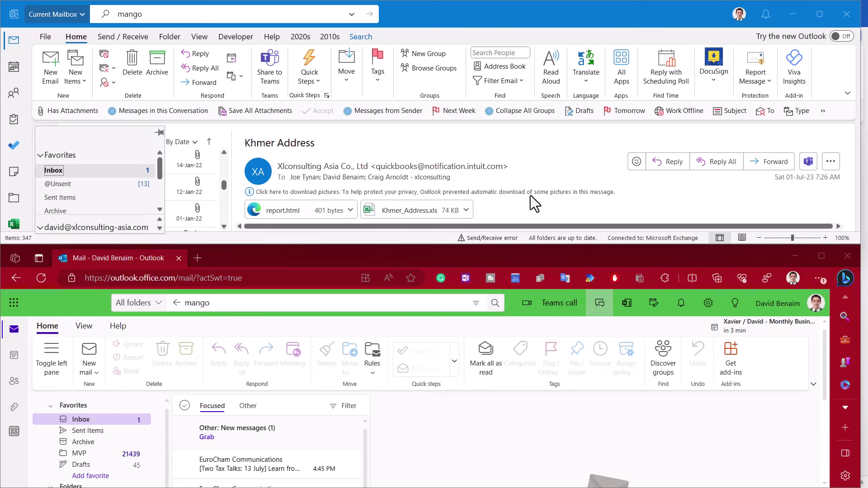
left_click(559, 208)
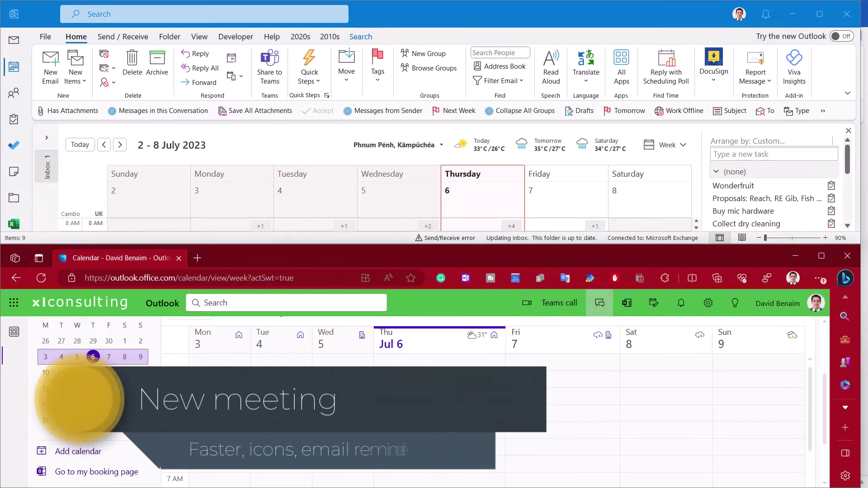
- Start a web event titled 'dfssd' and a desktop Thursday 8:00–9:00 AM appointment
left_click(600, 303)
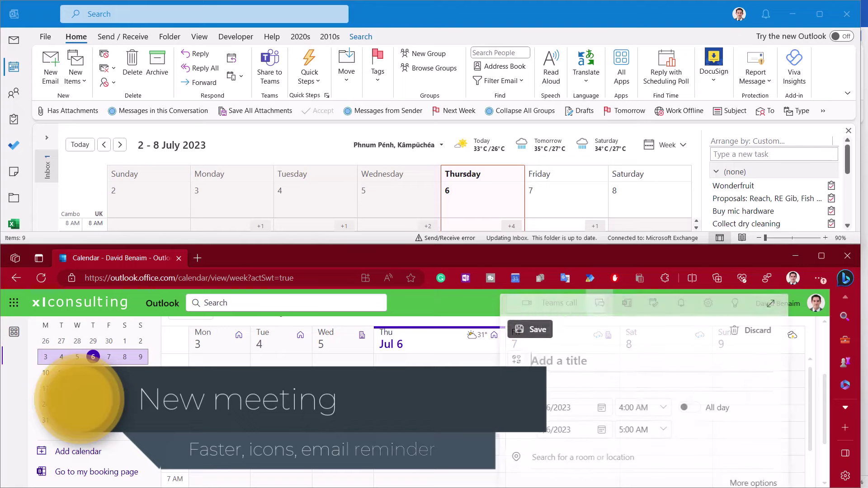
left_click(522, 360)
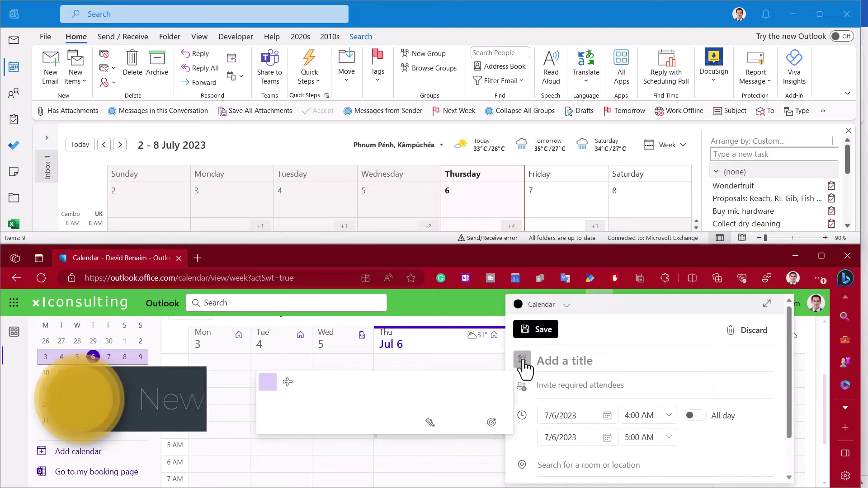
left_click(589, 364)
type("dfssd")
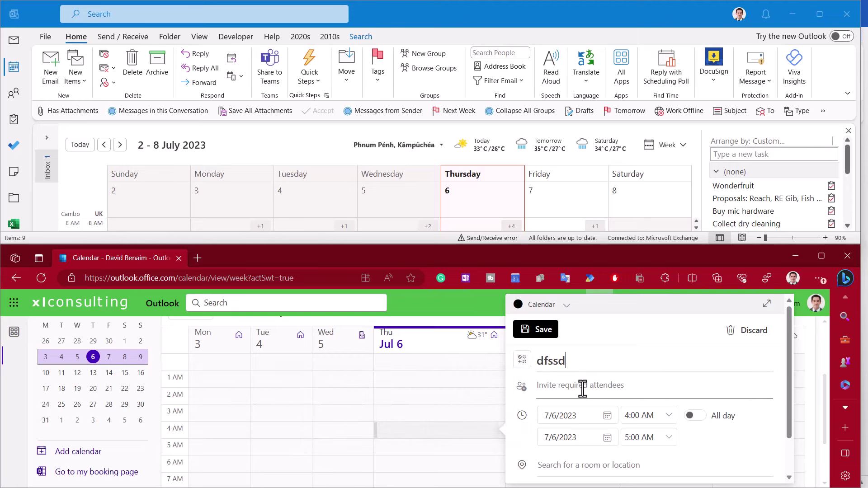
left_click(473, 225)
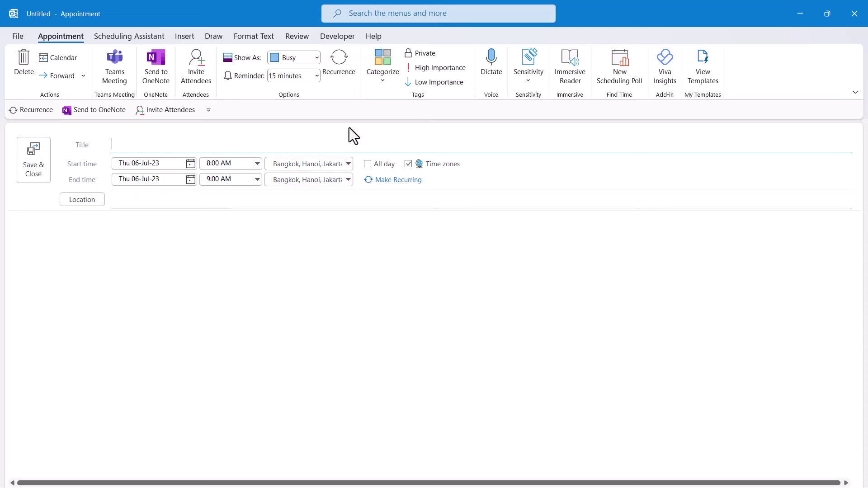
left_click(317, 76)
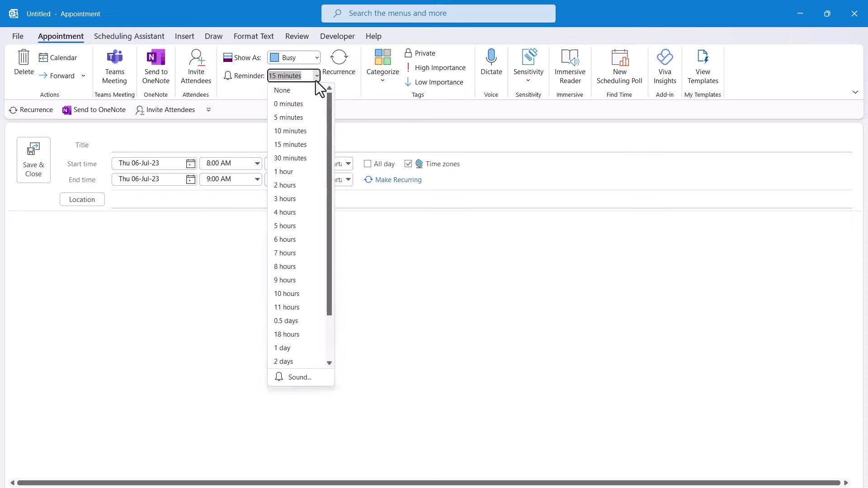
scroll(309, 251, "down", 2)
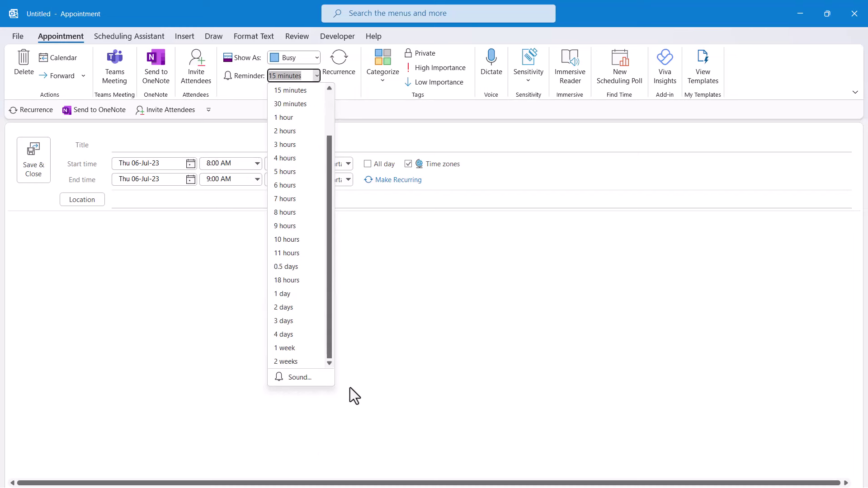
left_click(427, 333)
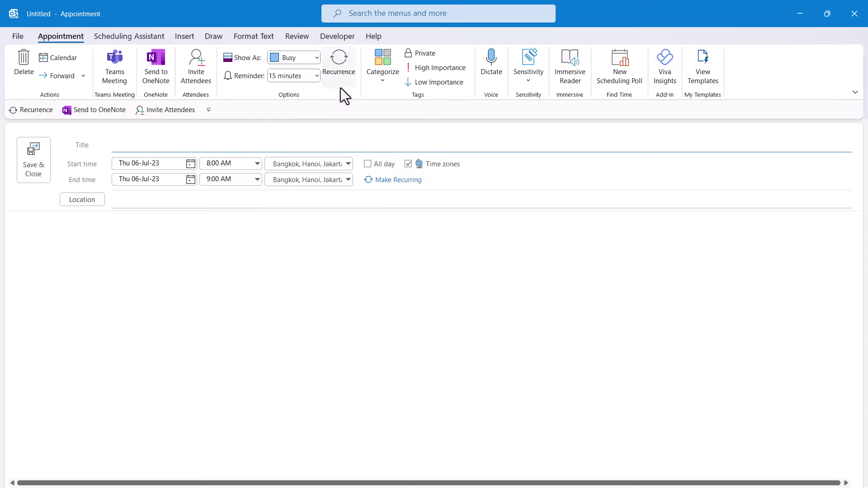
- Discard the untitled desktop appointment, check the web event's reminder choices, then discard it too
left_click(851, 19)
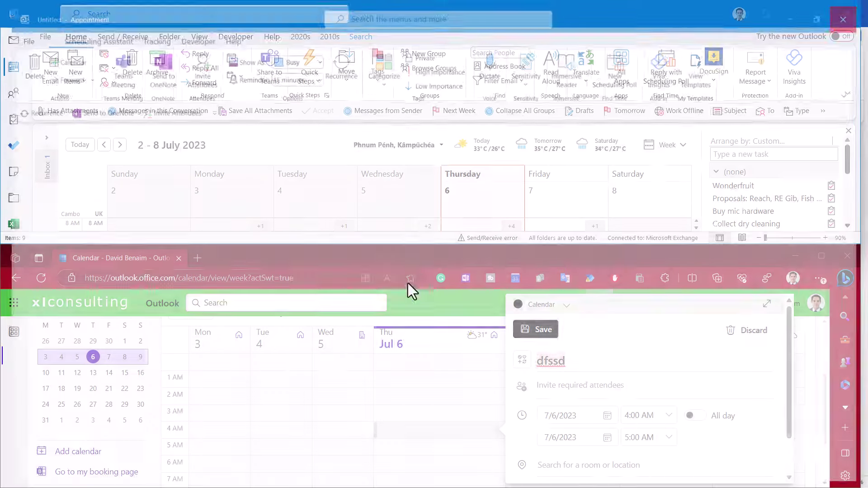
scroll(786, 336, "down", 2)
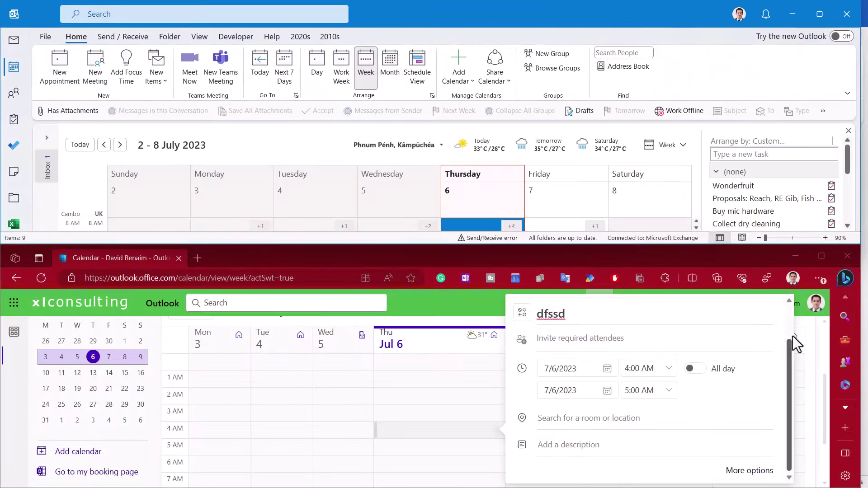
scroll(786, 336, "up", 2)
left_click(767, 304)
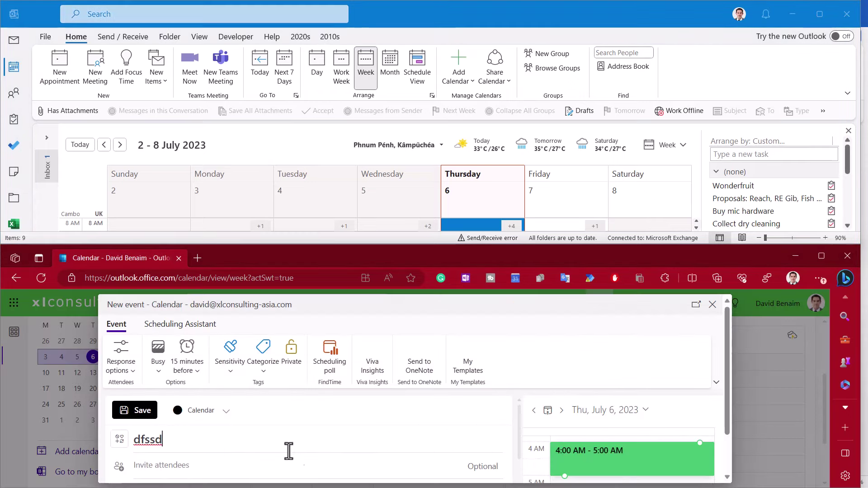
left_click(195, 368)
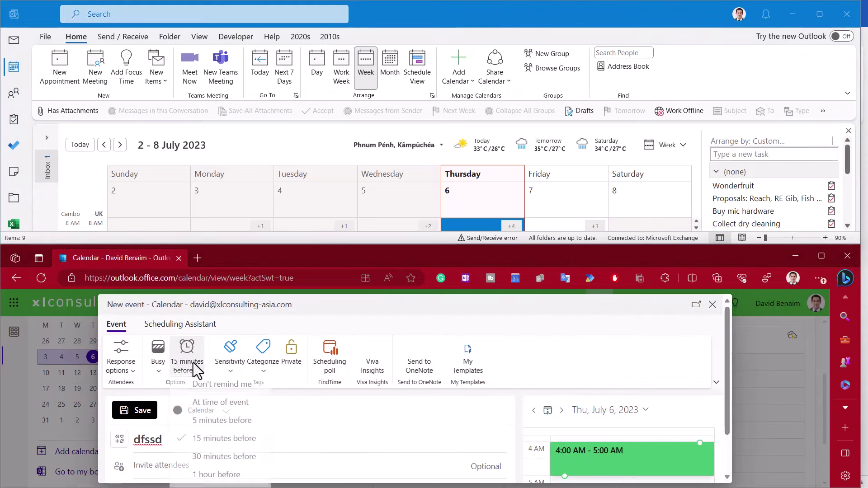
scroll(220, 454, "down", 4)
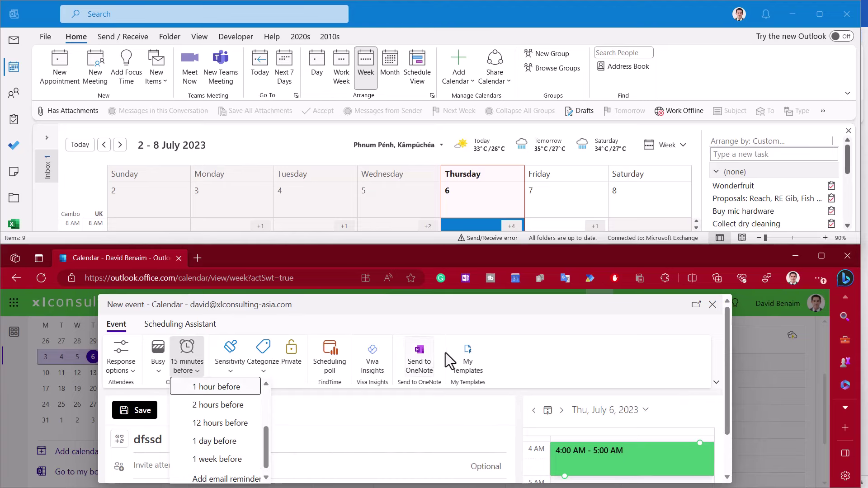
left_click(712, 306)
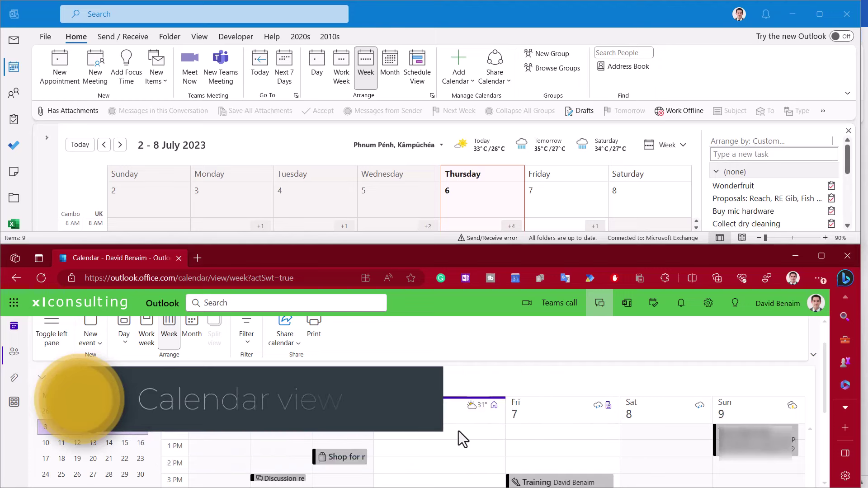
- Check Thursday's work location and the calendar filter's Meetings options, then show the web View commands
left_click(496, 412)
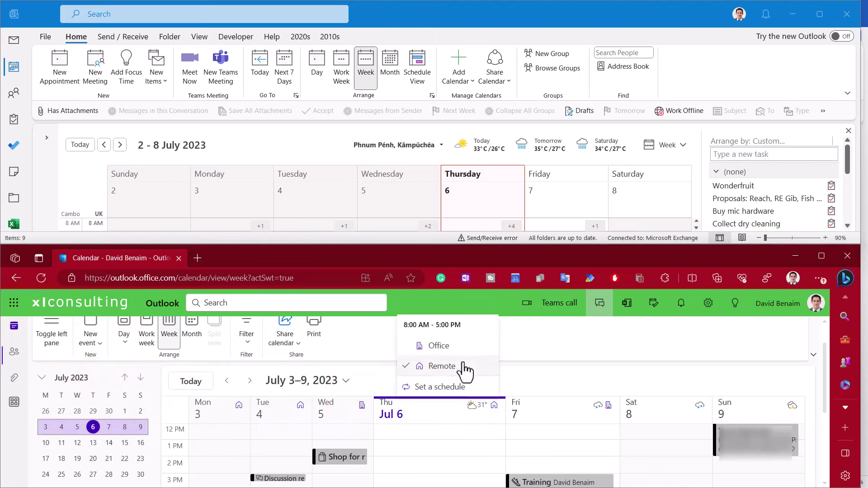
left_click(484, 388)
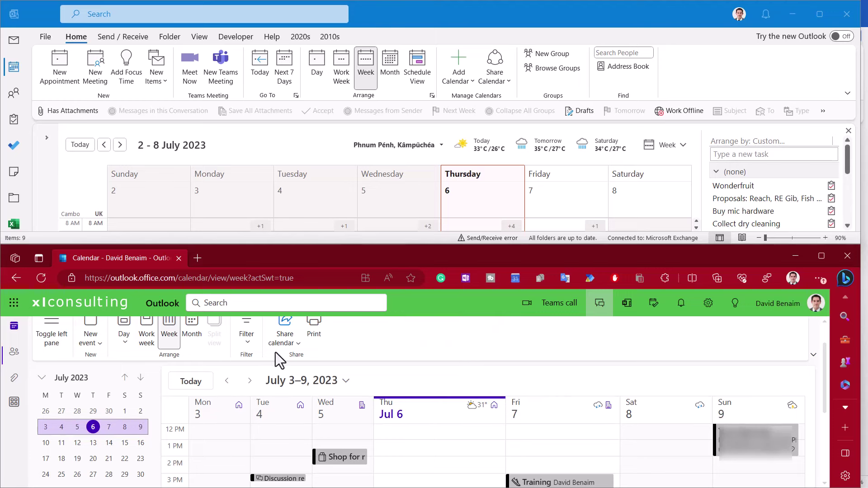
left_click(252, 346)
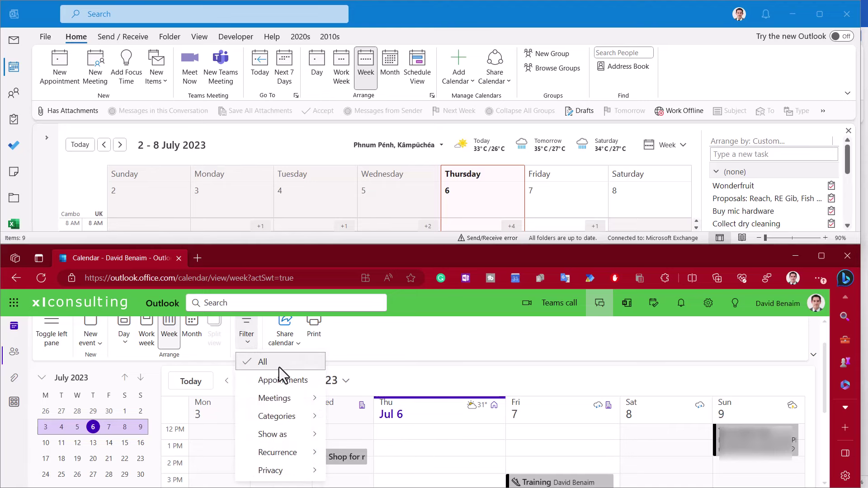
mouse_move(305, 396)
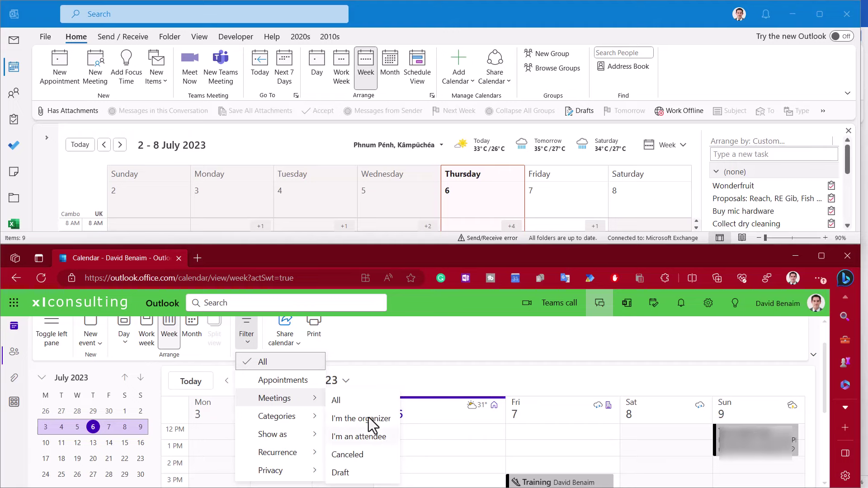
scroll(356, 368, "up", 1)
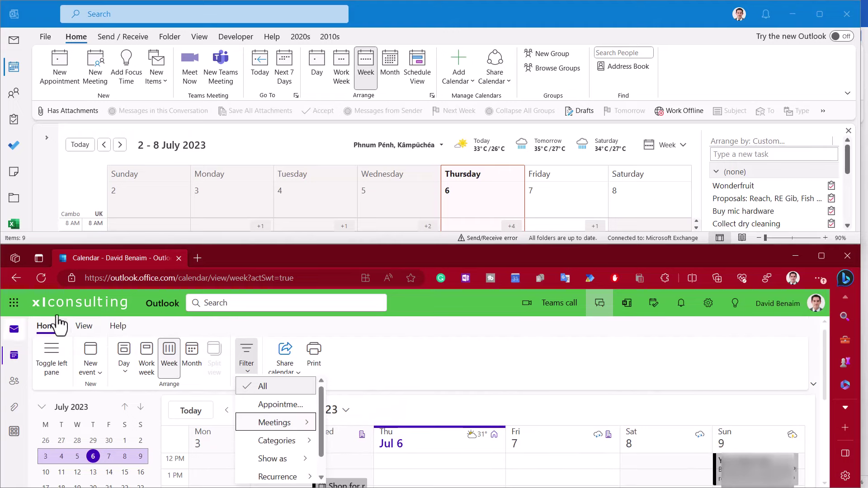
left_click(84, 327)
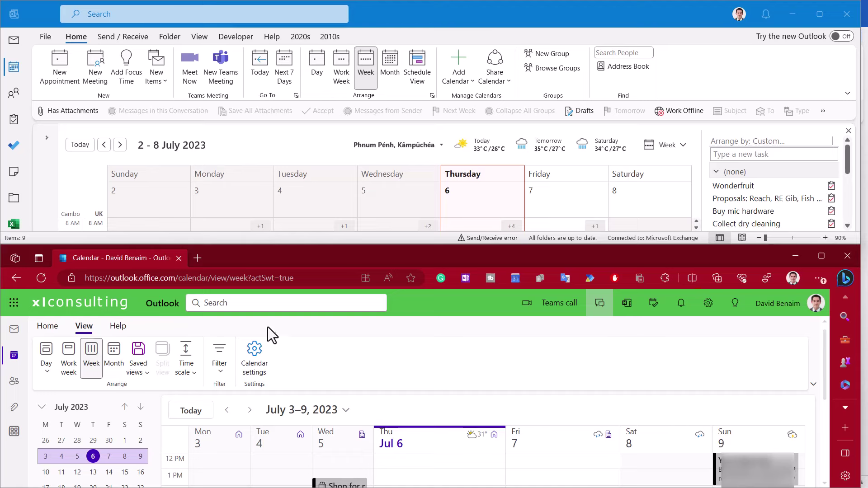
- Bring desktop Outlook forward, then open and close the web To Do task list picker
left_click(197, 130)
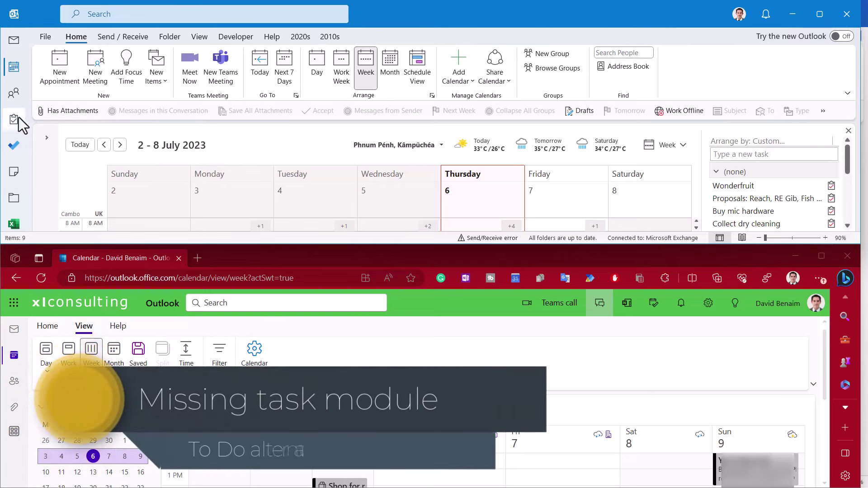
mouse_move(14, 120)
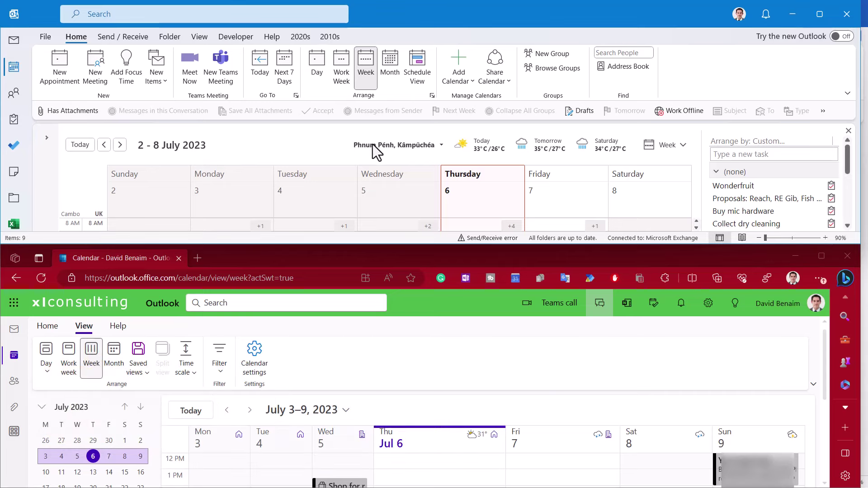
left_click(651, 309)
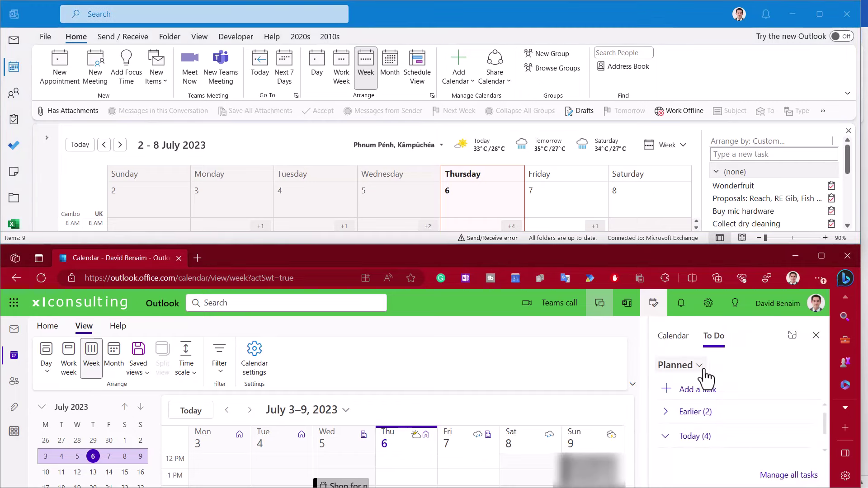
left_click(700, 367)
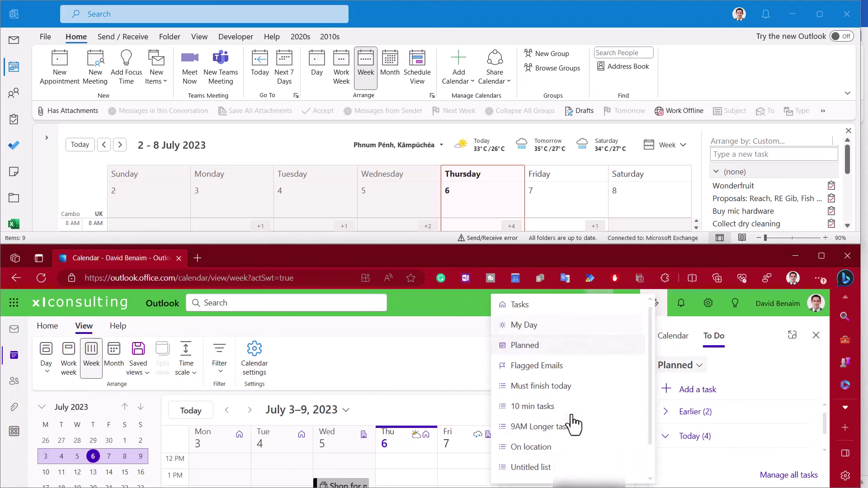
left_click(748, 352)
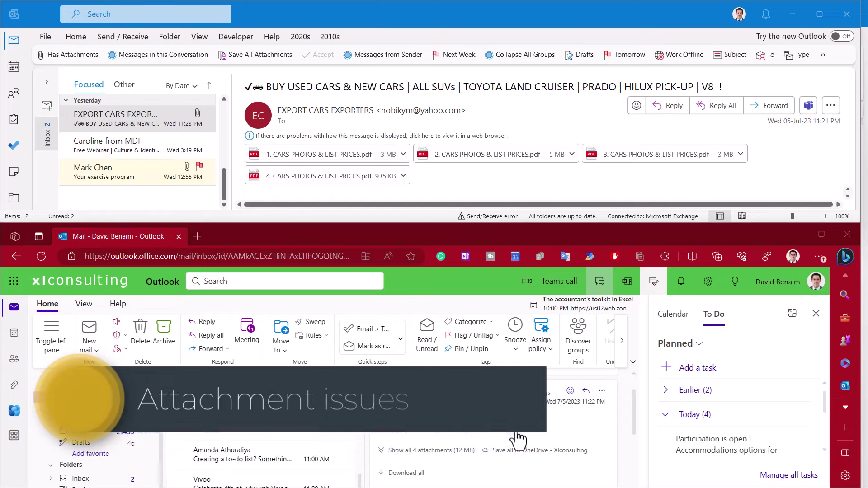
- Expand the web message to list all 4 CARS PHOTOS & LIST PRICES PDFs
left_click(399, 452)
scroll(549, 440, "down", 2)
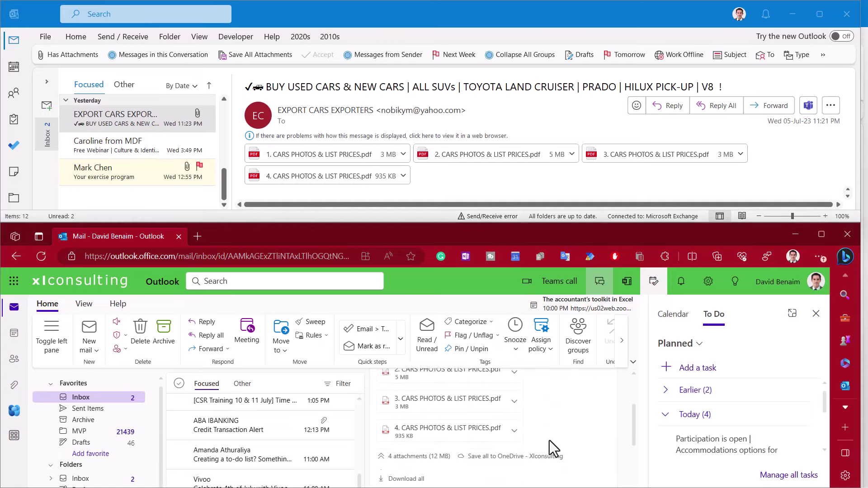
scroll(549, 440, "down", 2)
scroll(549, 438, "up", 5)
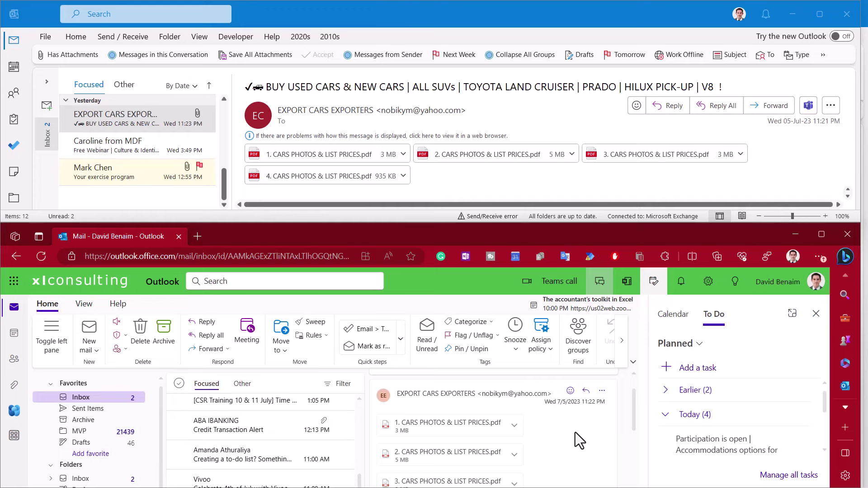
- Start a new desktop email and view its Include > Attach File choices
key("ctrl+n")
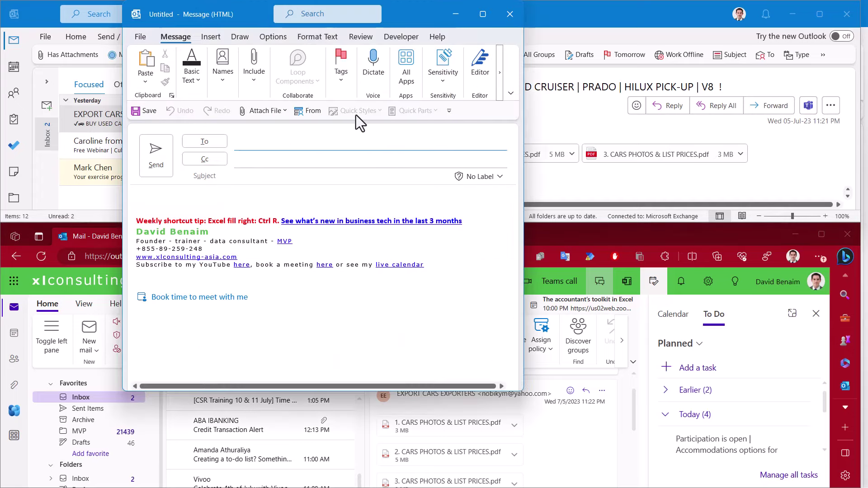
left_click(256, 77)
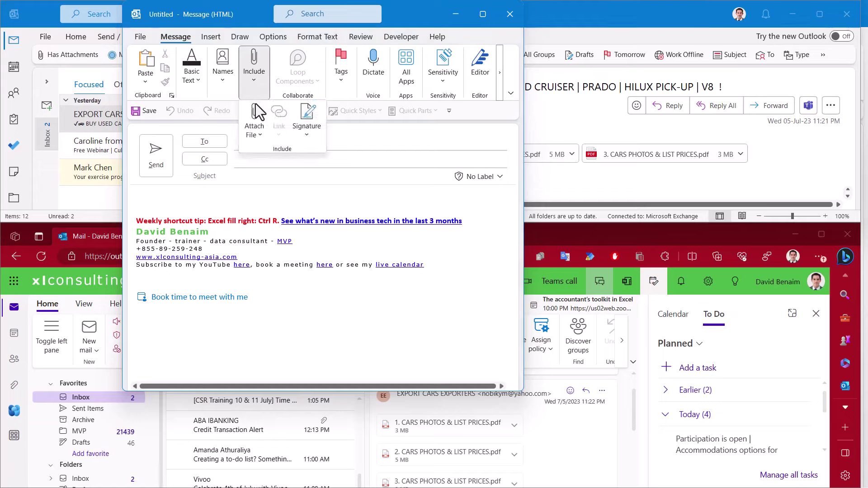
left_click(255, 132)
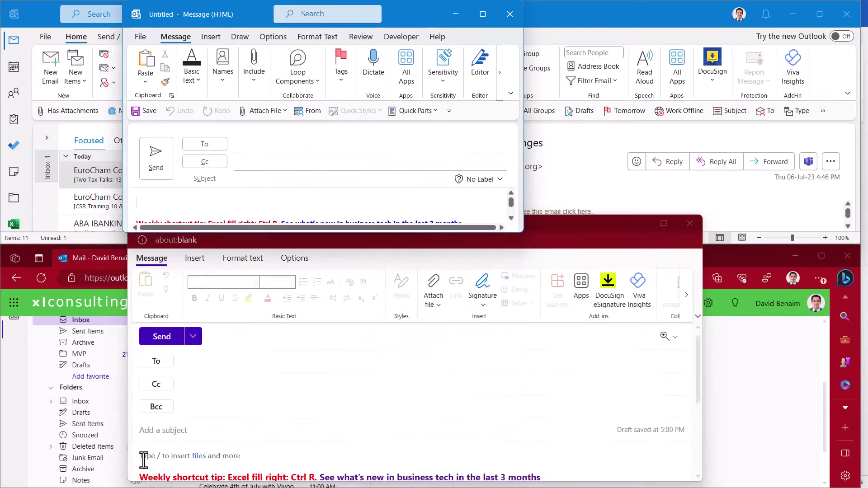
- Try the '/' quick insert in the web draft and view its Attach file choices
left_click(146, 455)
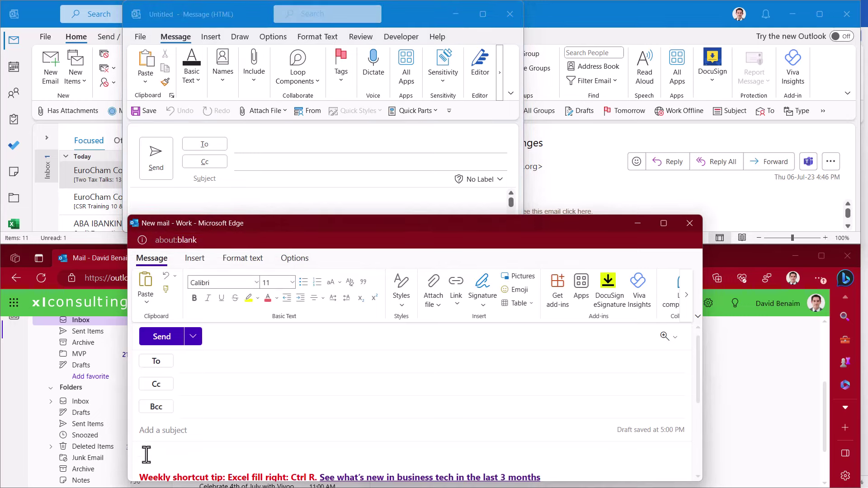
type("/")
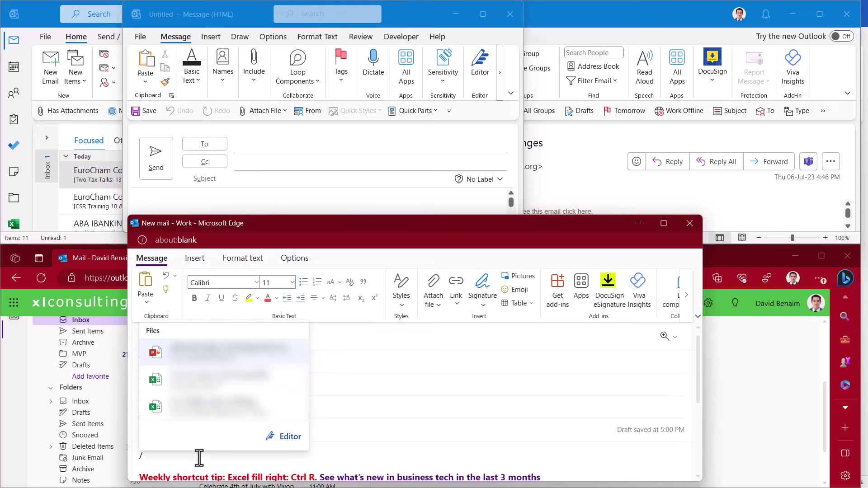
key("BackSpace")
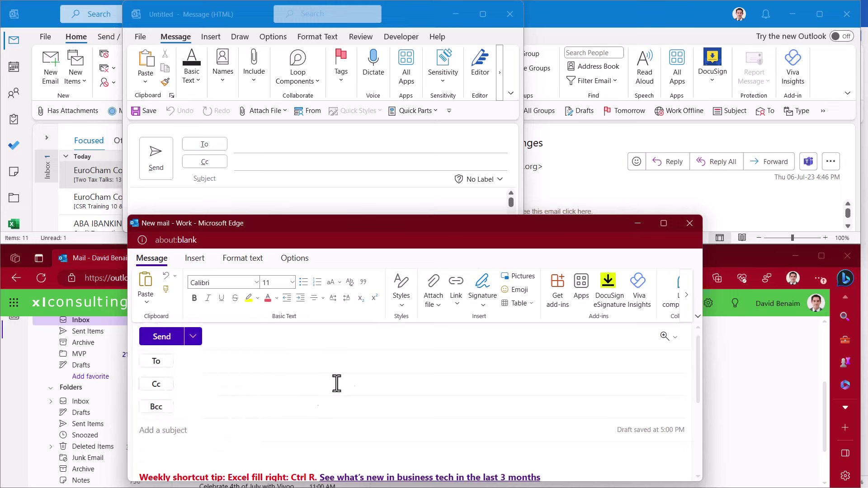
left_click(436, 298)
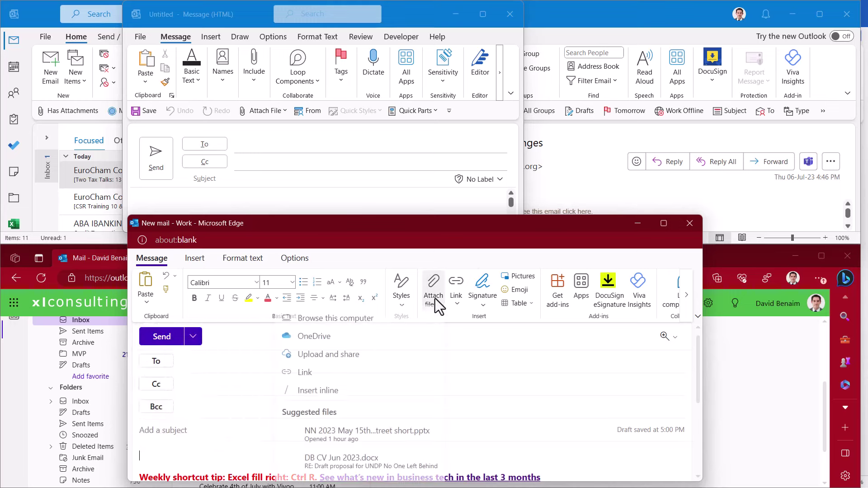
scroll(411, 411, "down", 1)
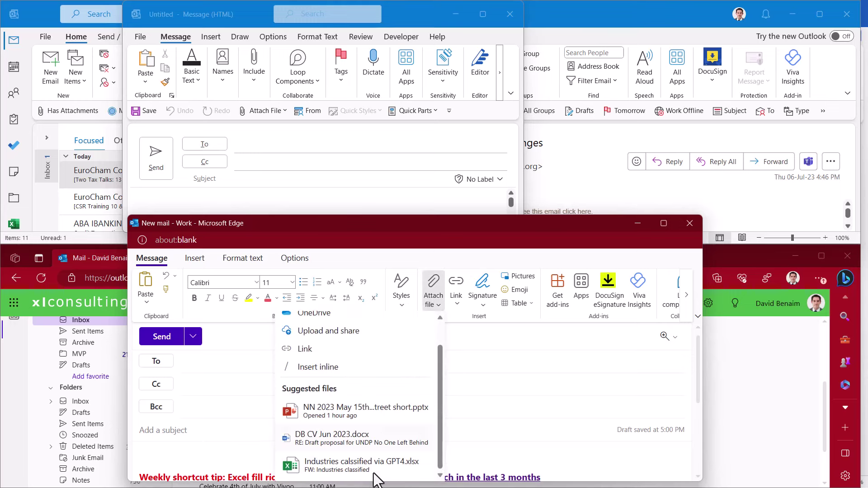
scroll(370, 434, "up", 1)
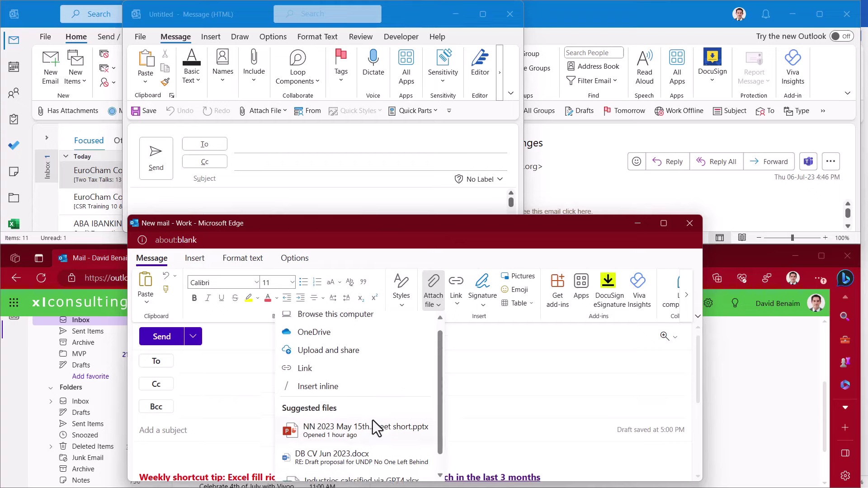
left_click(184, 205)
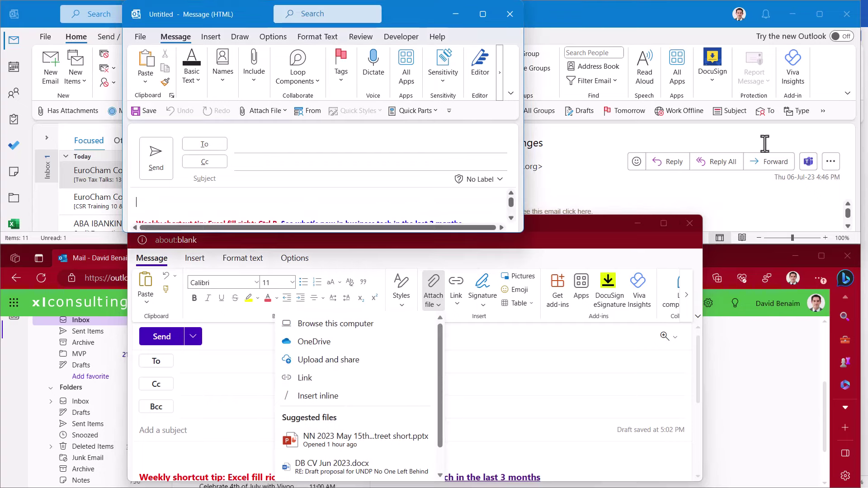
left_click(518, 441)
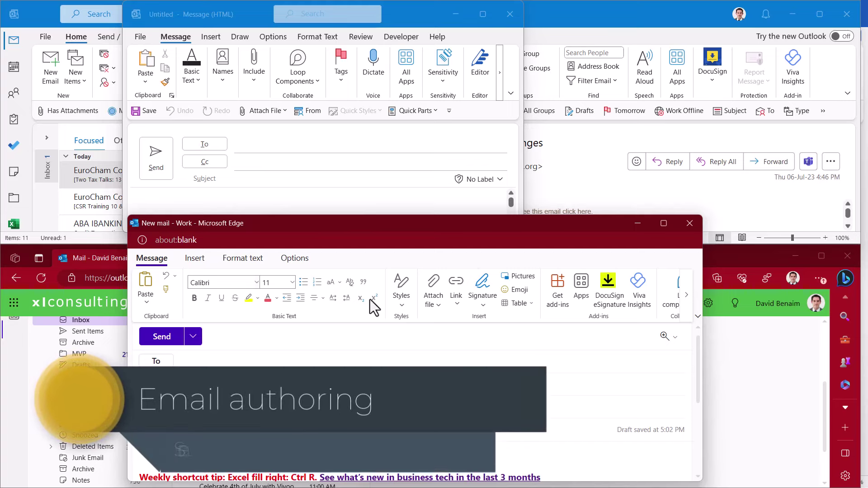
- Show the web draft's Insert features like pictures, emoji and tables, then return to the desktop draft
left_click(685, 294)
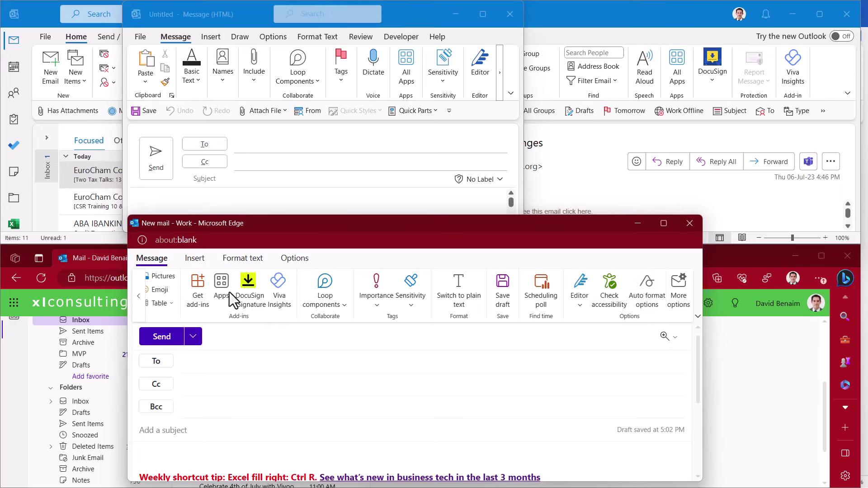
left_click(196, 258)
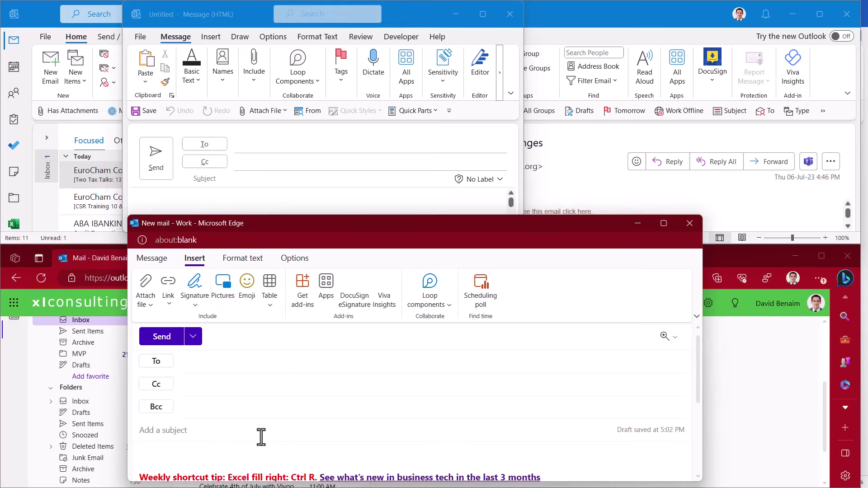
left_click(270, 198)
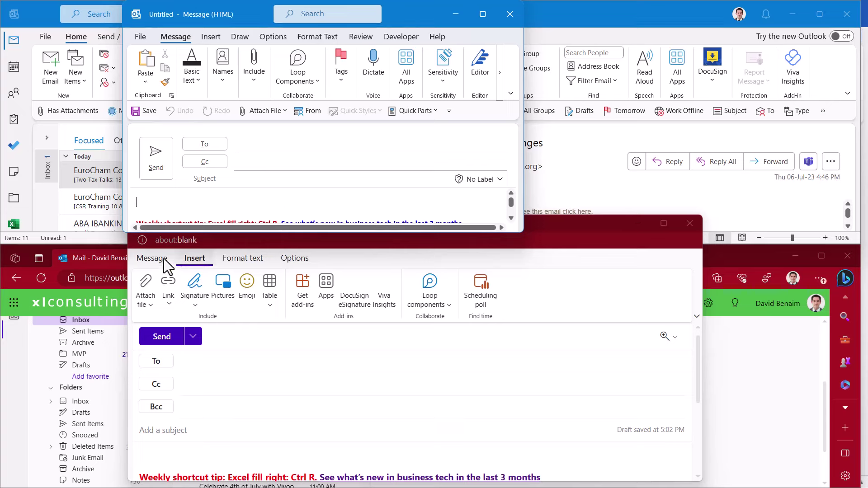
- Show the message Options in both the web and desktop drafts
left_click(295, 262)
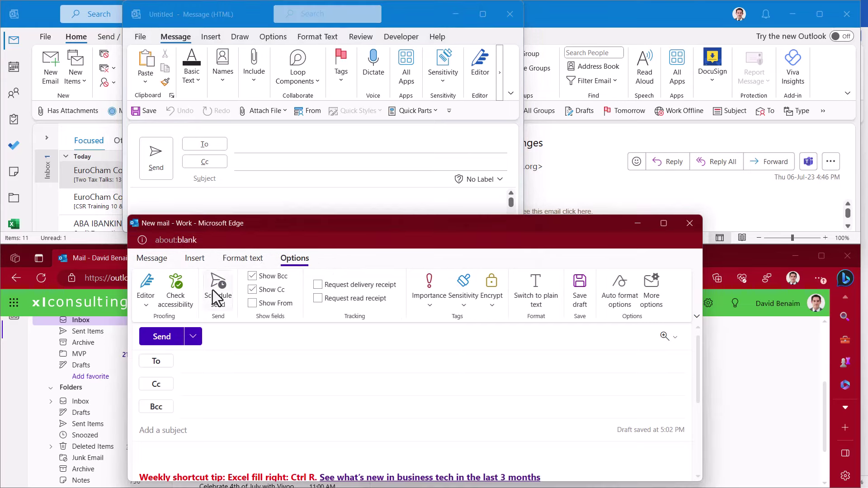
left_click(277, 38)
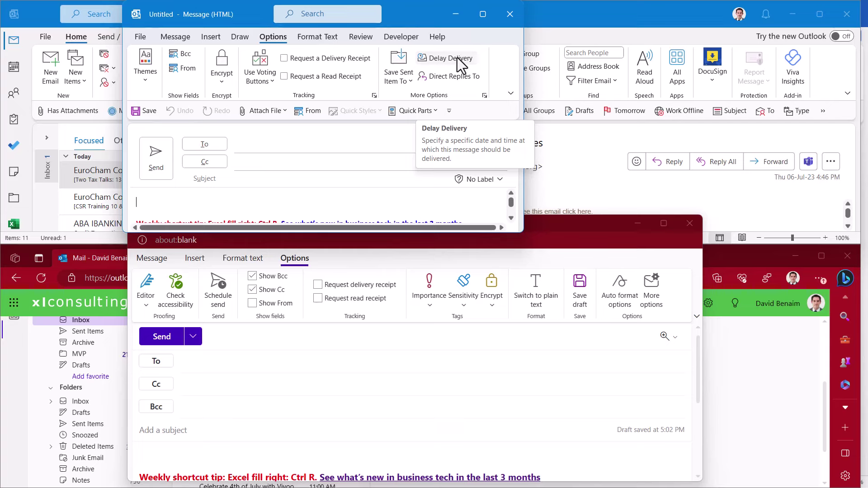
- Browse the saved Quick Parts text snippets from the desktop draft's Insert > Text group
left_click(210, 37)
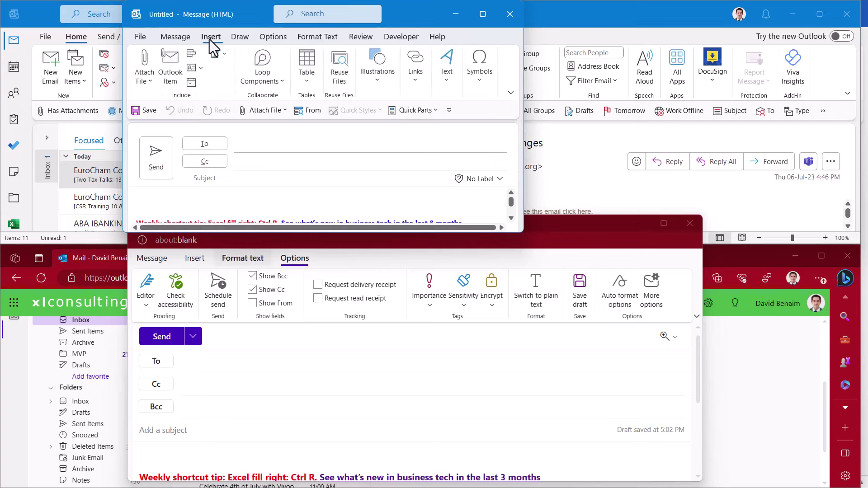
left_click(448, 77)
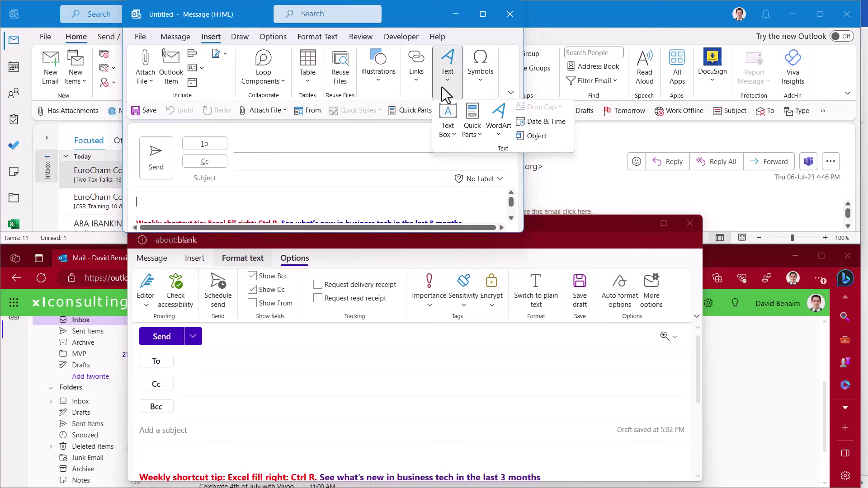
left_click(470, 134)
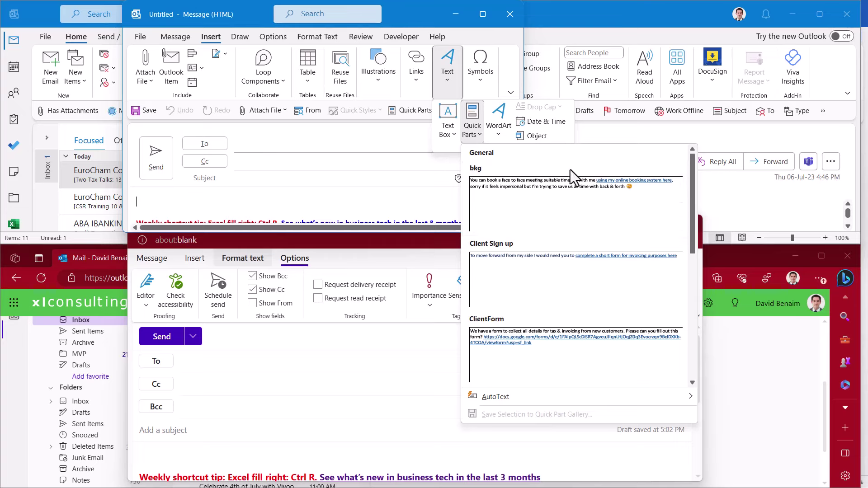
scroll(574, 208, "down", 5)
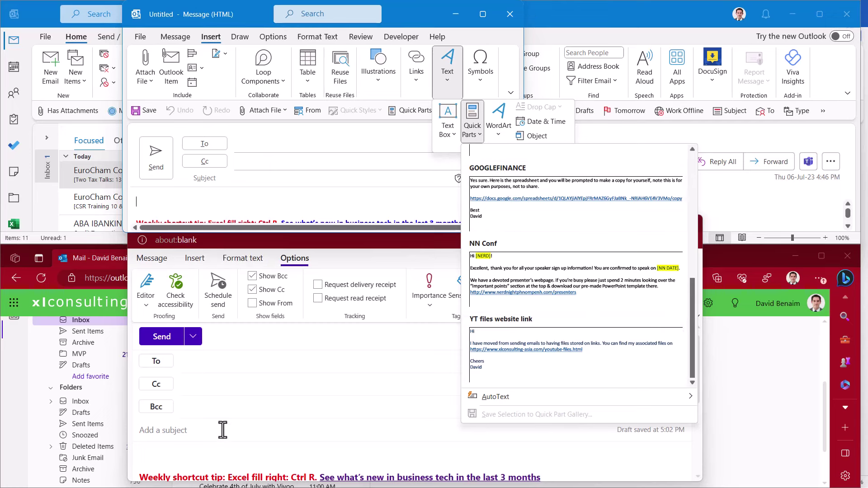
- Return to the web draft and place the caret in its message body
left_click(211, 451)
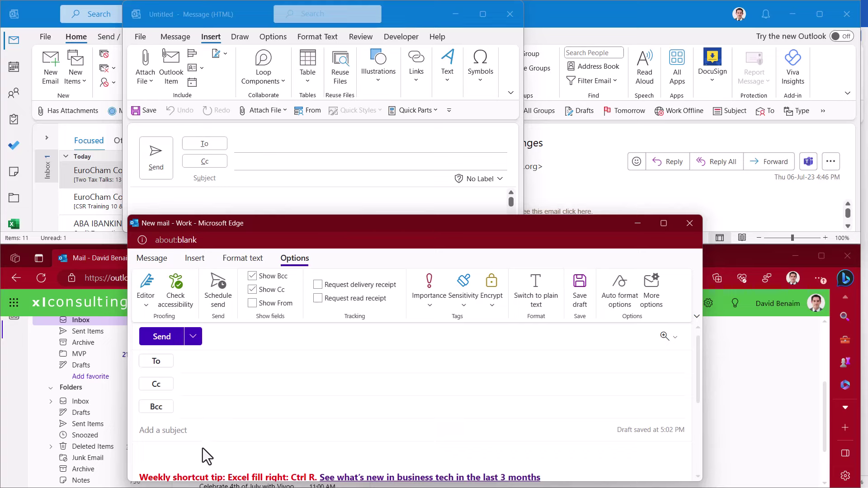
left_click(185, 453)
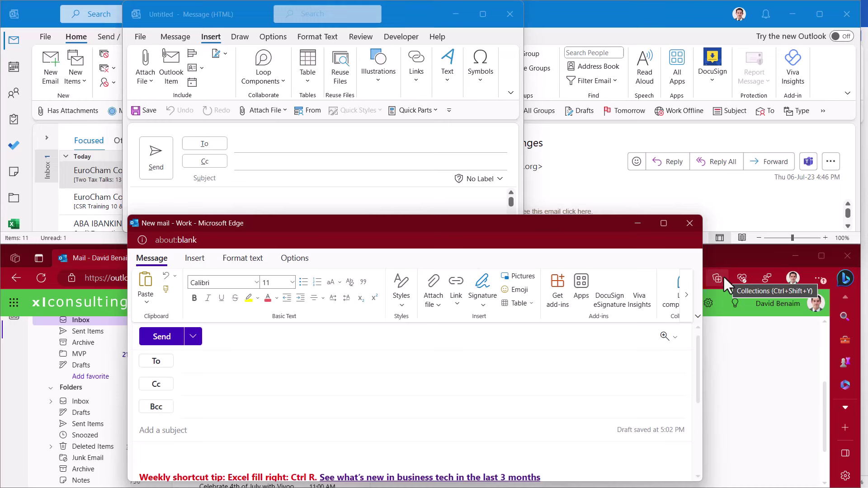
- Show the DocuSign eSignature add-in's signing options in the web draft
left_click(620, 285)
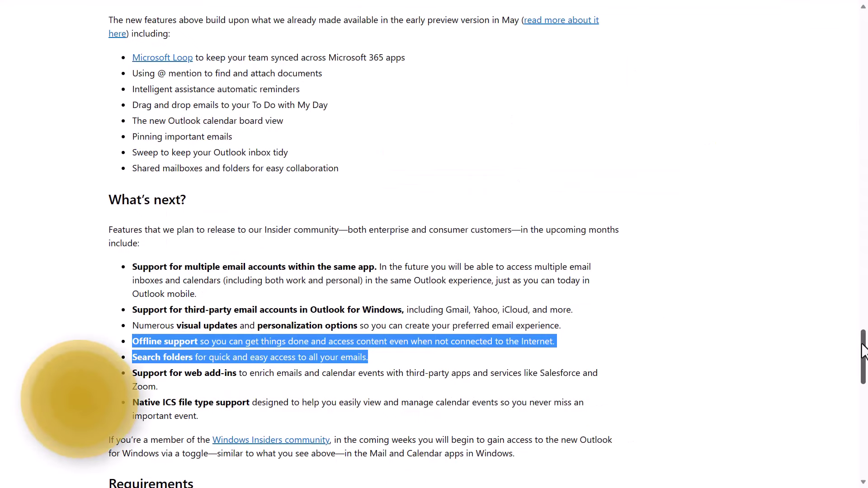
- Scroll the Insider blog post from its top down to the 'What's next?' feature list
left_click_drag(862, 353, 854, 9)
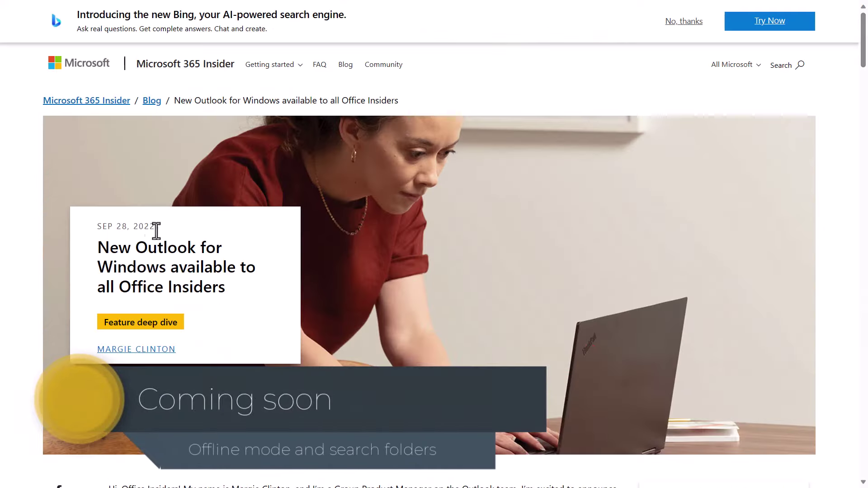
left_click_drag(861, 49, 859, 380)
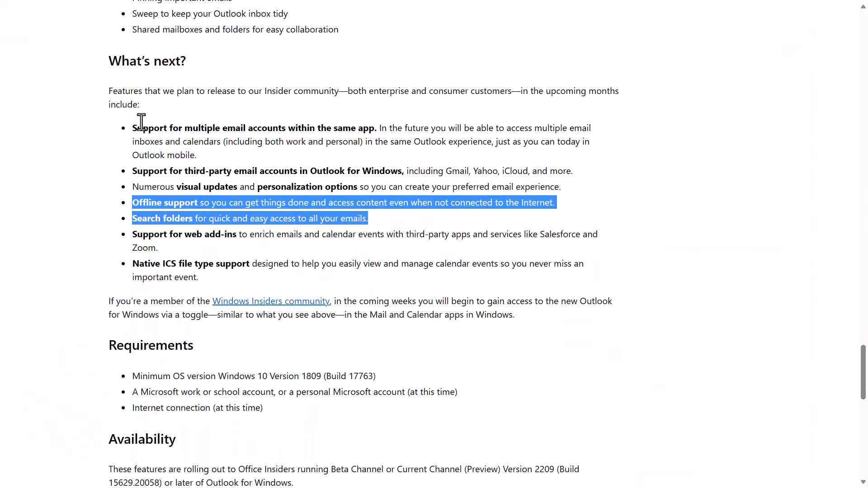